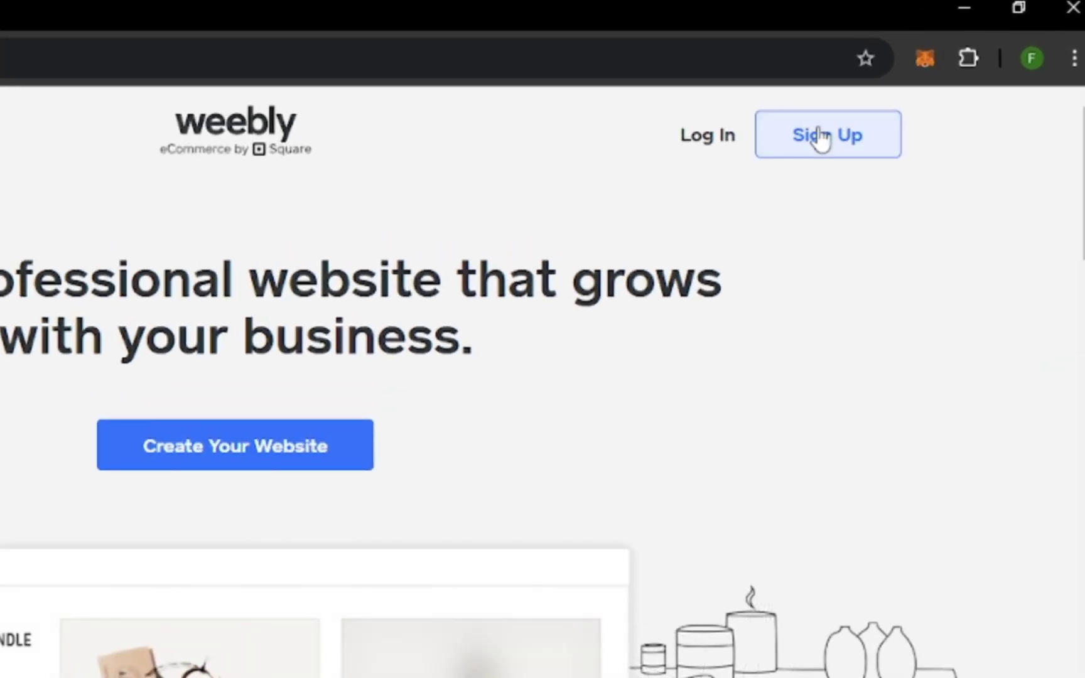
# Register a new Weebly account with the user's name, email and password, accepting the terms.
pyautogui.click(821, 136)
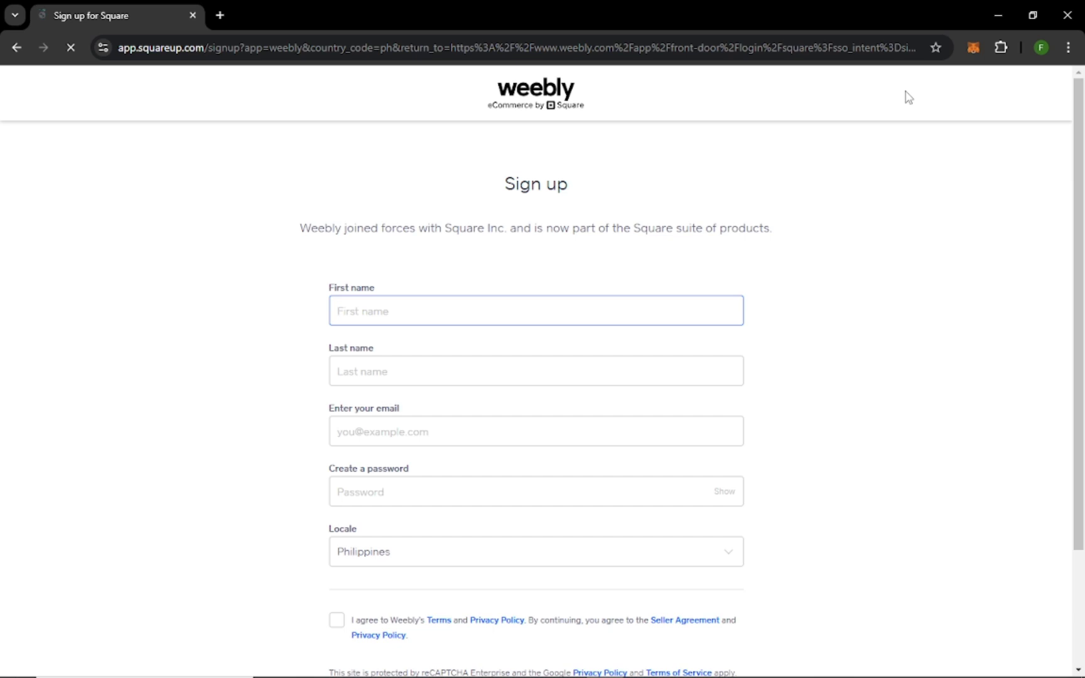
pyautogui.scroll(-3, 504, 375)
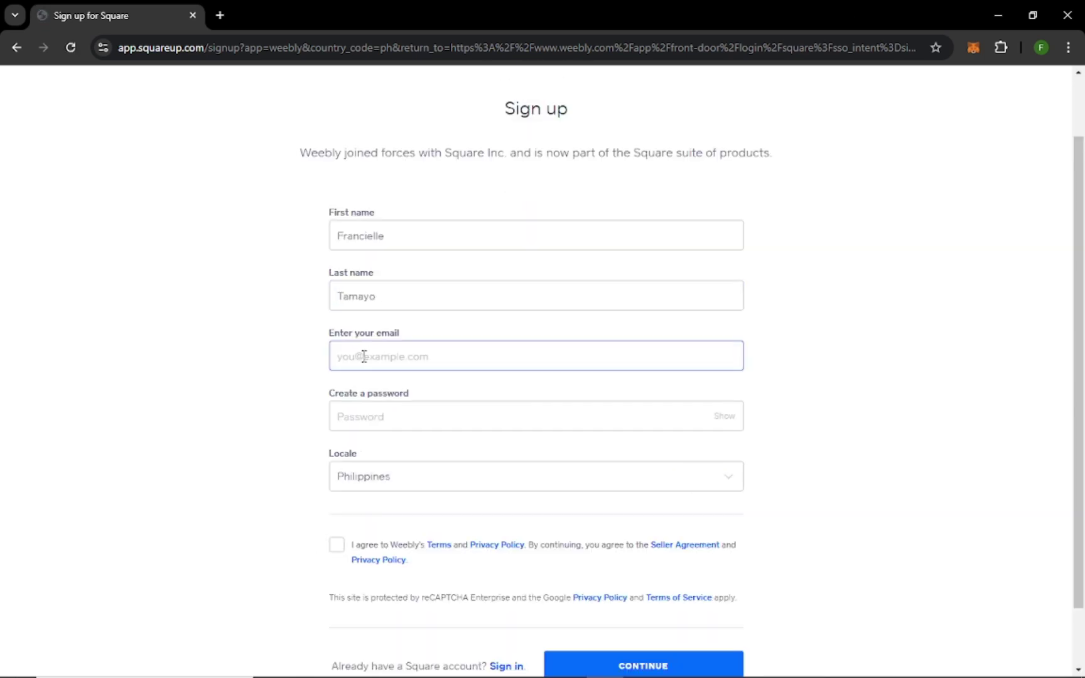
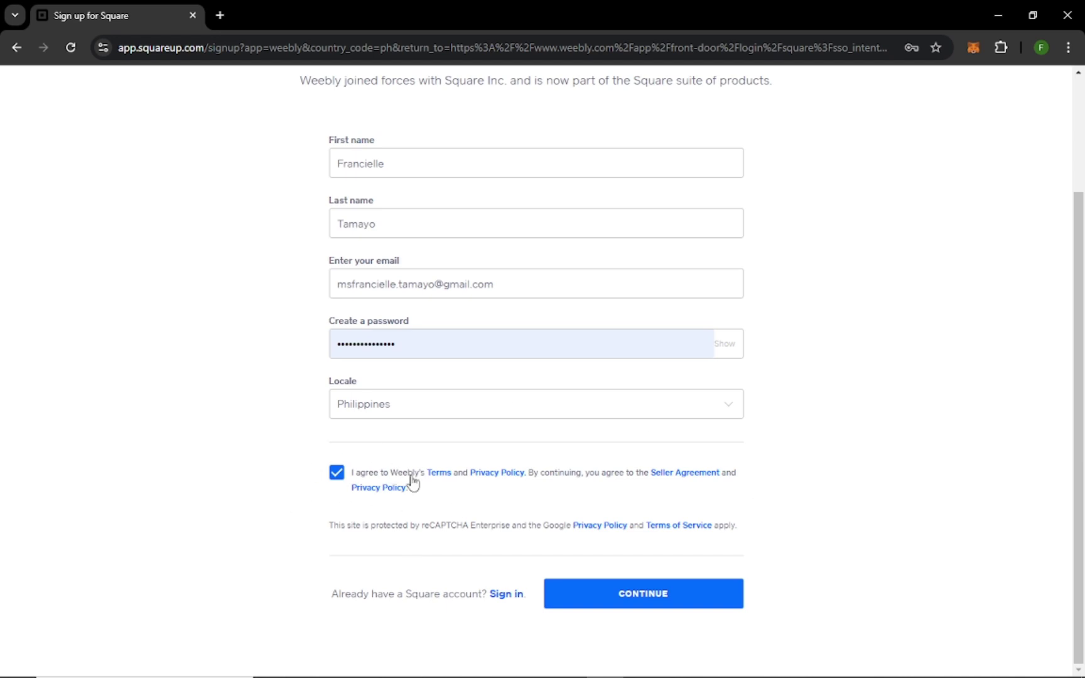
pyautogui.click(653, 604)
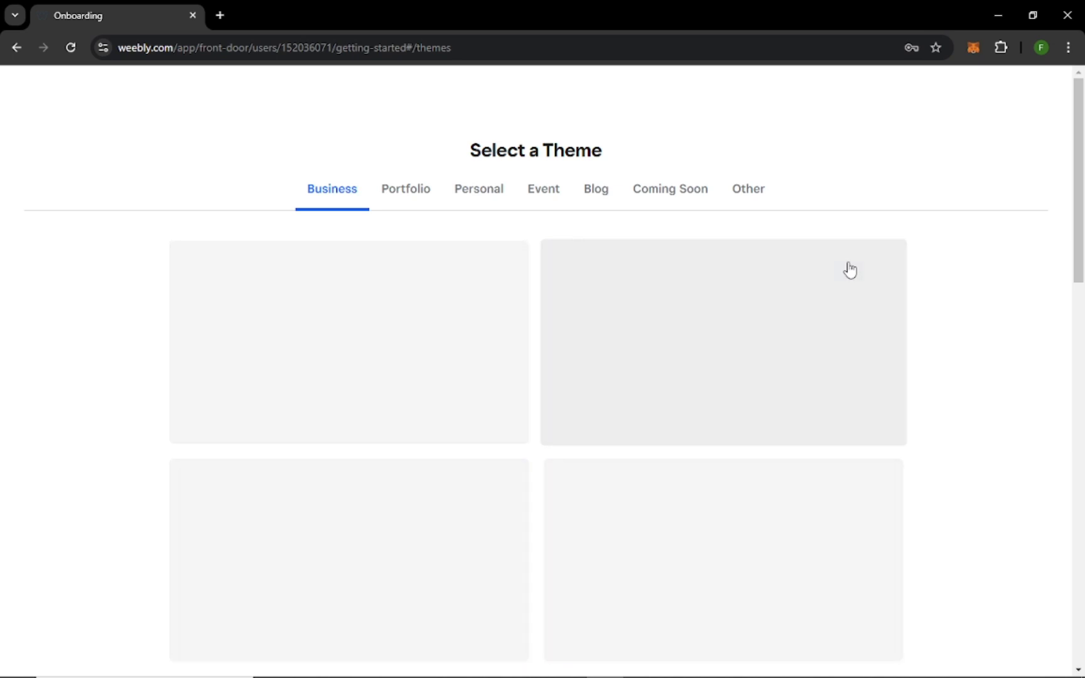
# Preview two Portfolio themes and close each broken preview.
pyautogui.click(402, 189)
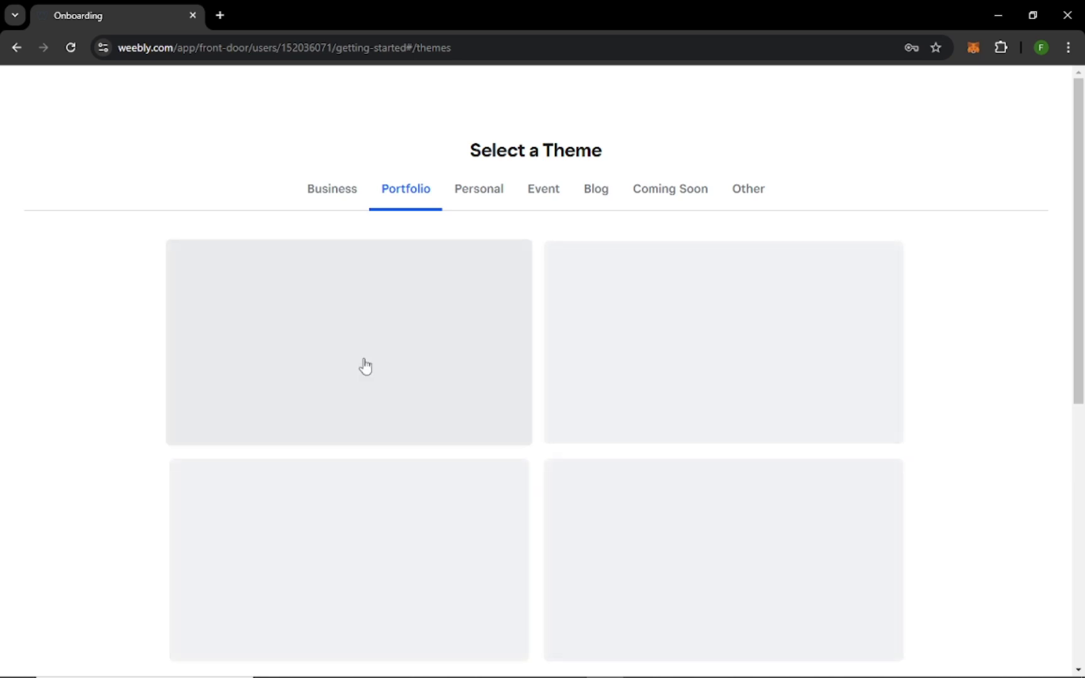
pyautogui.click(494, 339)
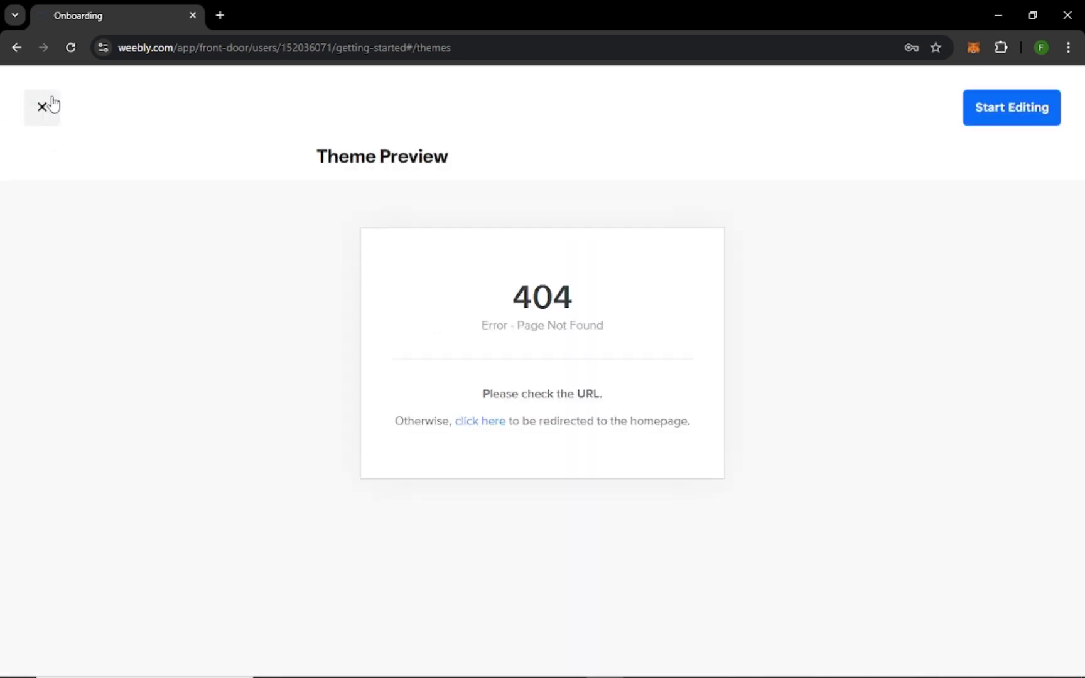
pyautogui.click(45, 107)
pyautogui.click(691, 386)
pyautogui.click(38, 112)
# Back in Business themes, preview the Financial Freedom theme and scroll through it.
pyautogui.click(326, 189)
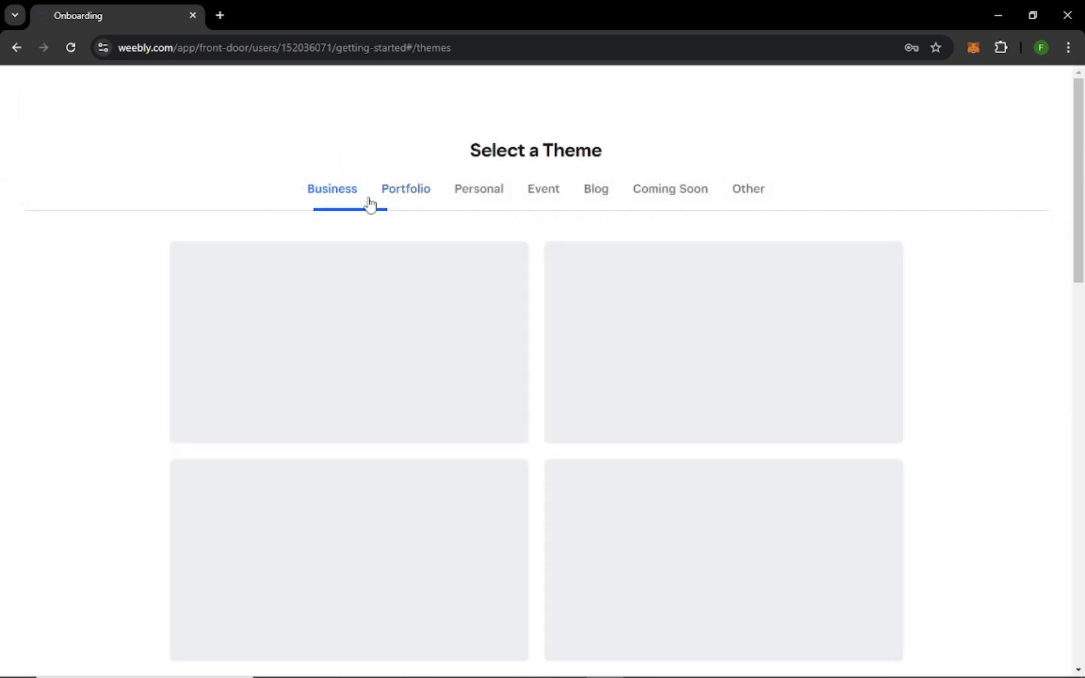
pyautogui.click(628, 383)
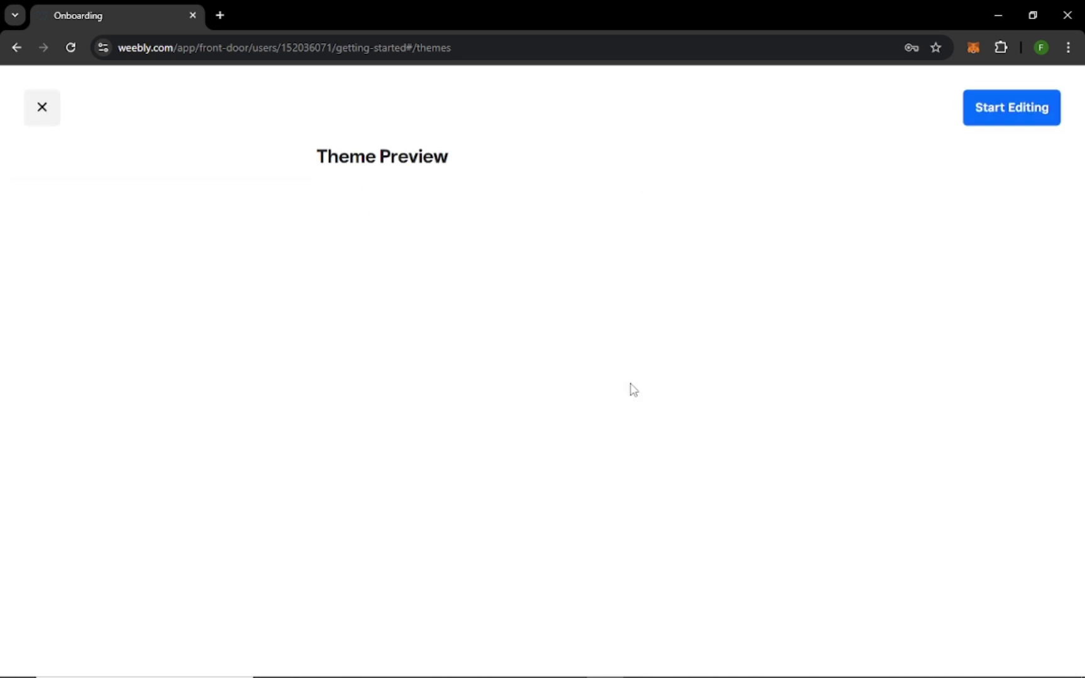
pyautogui.scroll(-20, 770, 368)
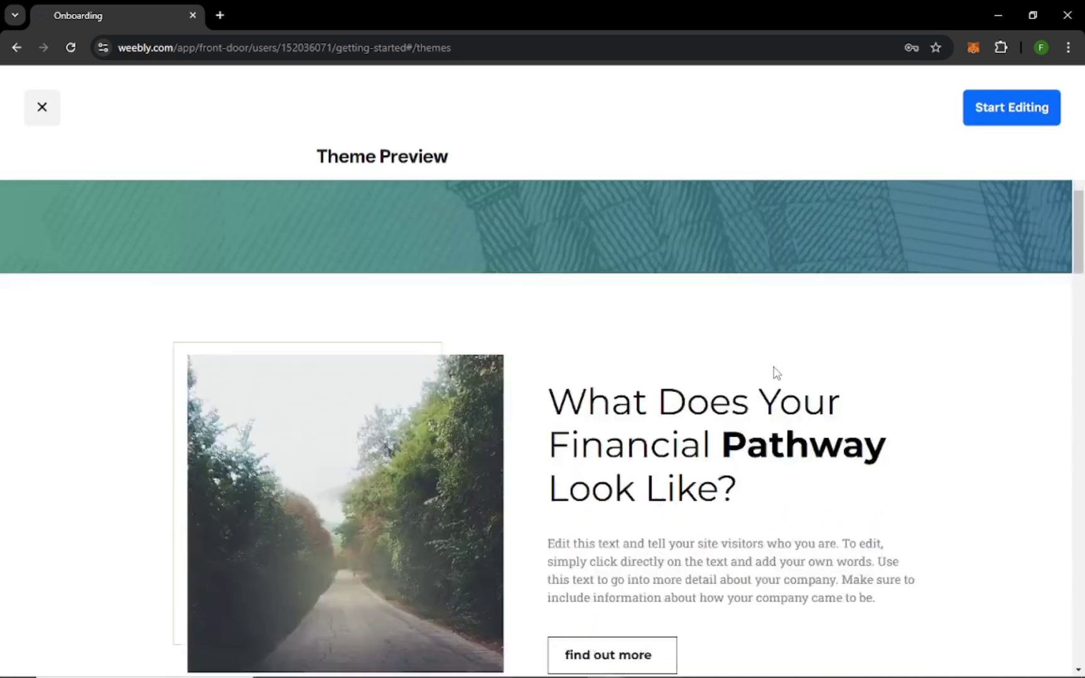
pyautogui.scroll(20, 778, 364)
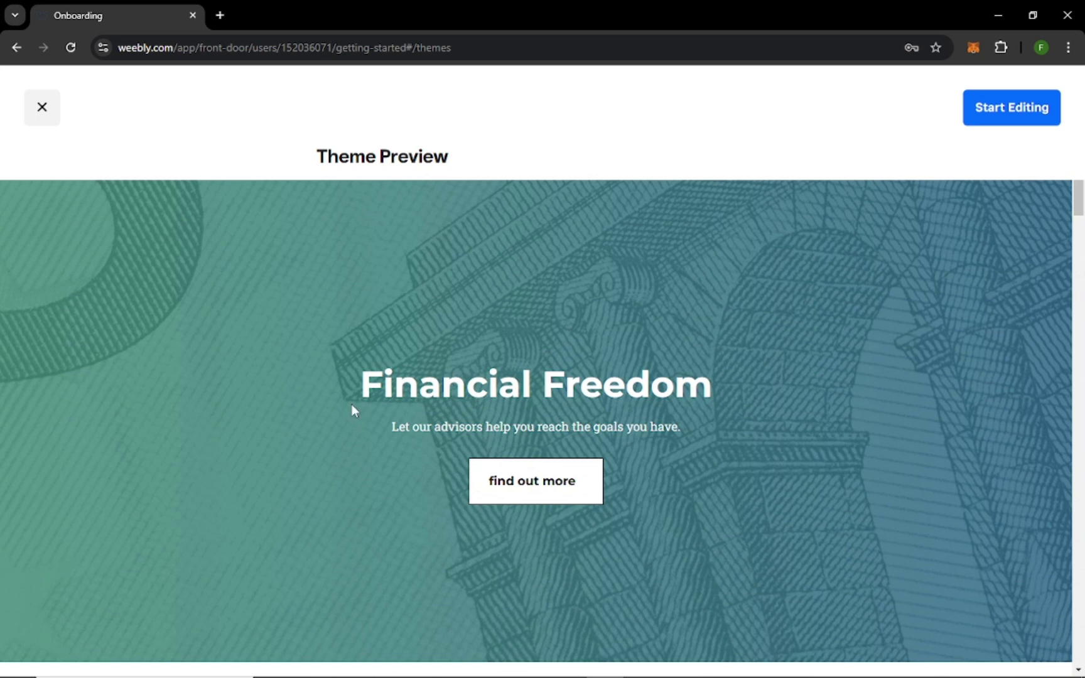
pyautogui.scroll(-10, 565, 418)
pyautogui.scroll(4, 632, 407)
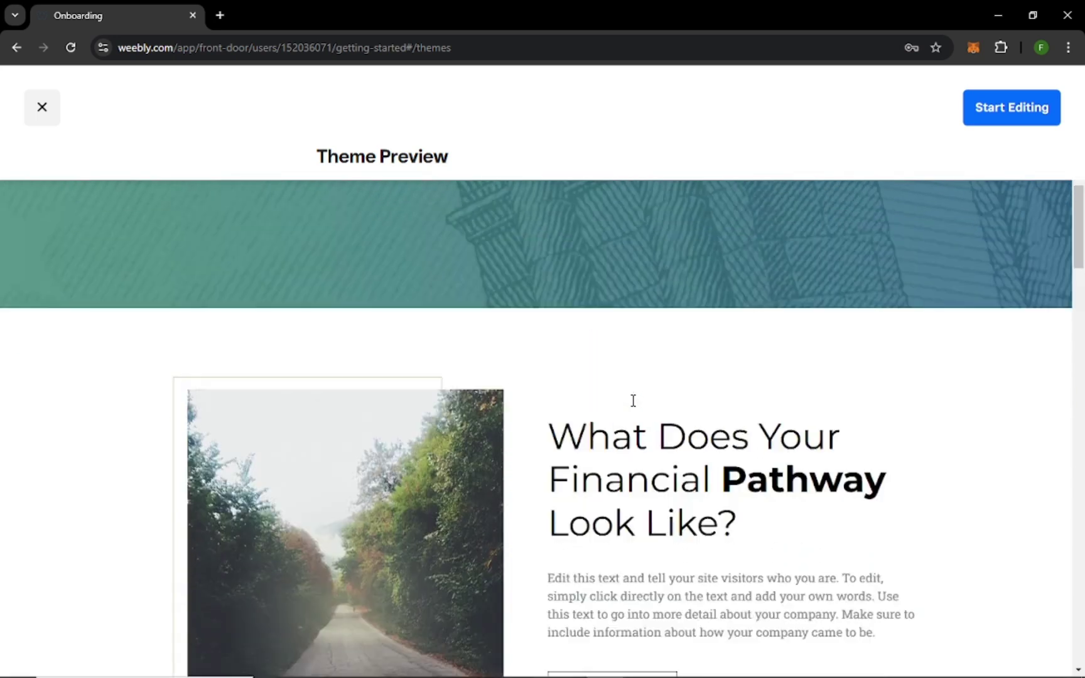
pyautogui.scroll(3, 633, 401)
pyautogui.scroll(3, 635, 406)
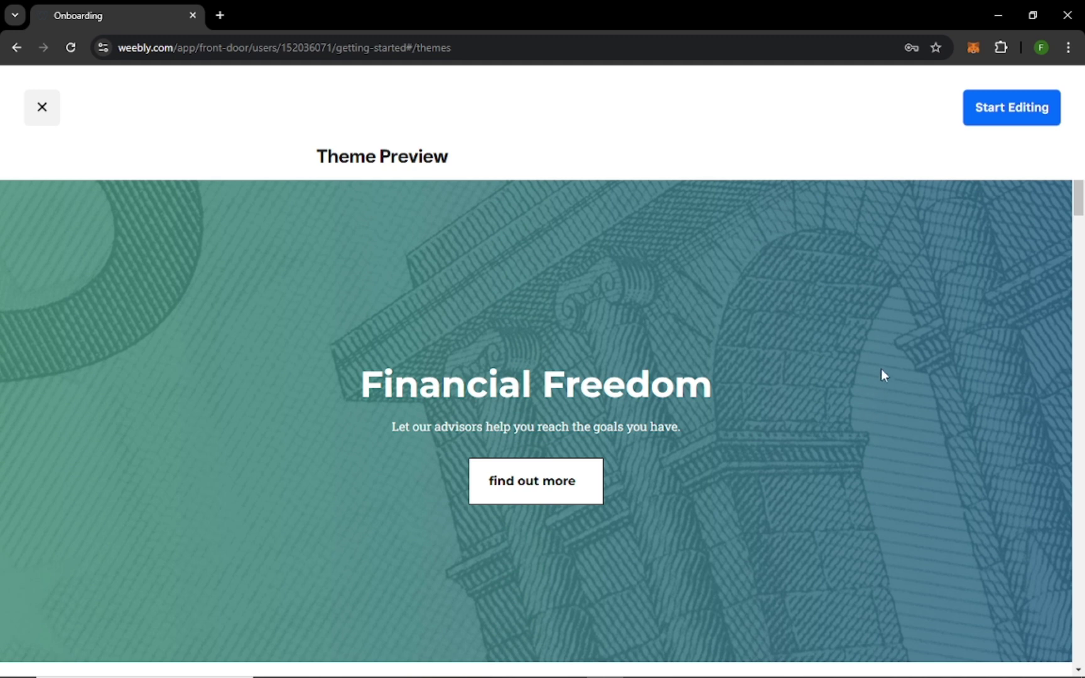
# Start editing Financial Freedom, search domains for 'recreate', then dismiss the domain prompt.
pyautogui.click(996, 107)
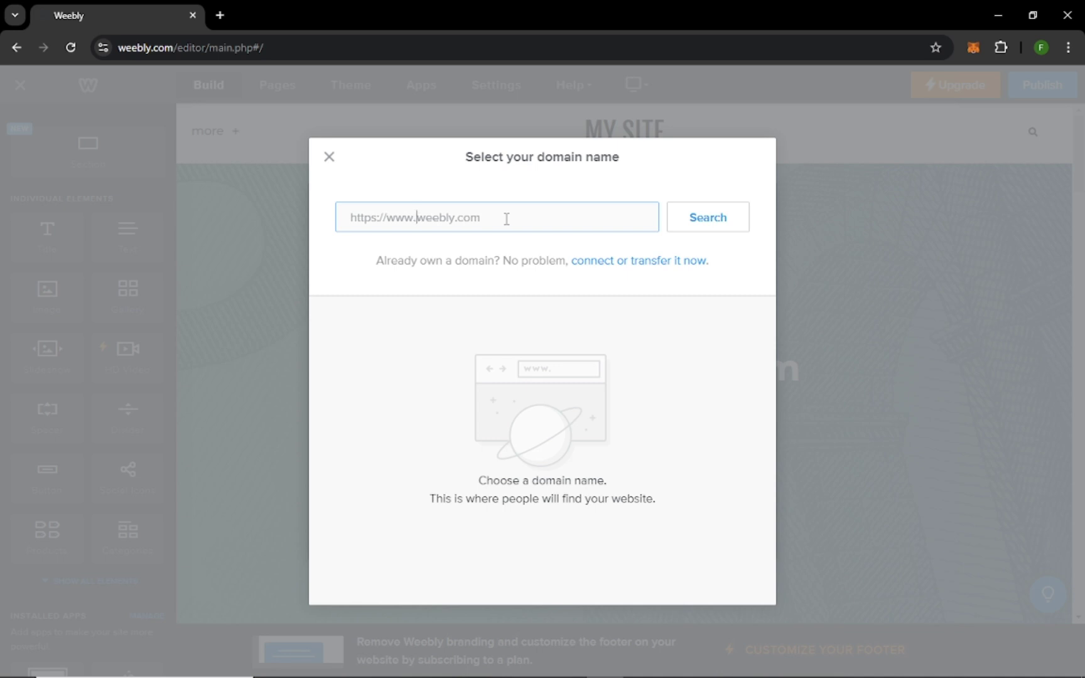
pyautogui.write('recreate')
pyautogui.click(730, 225)
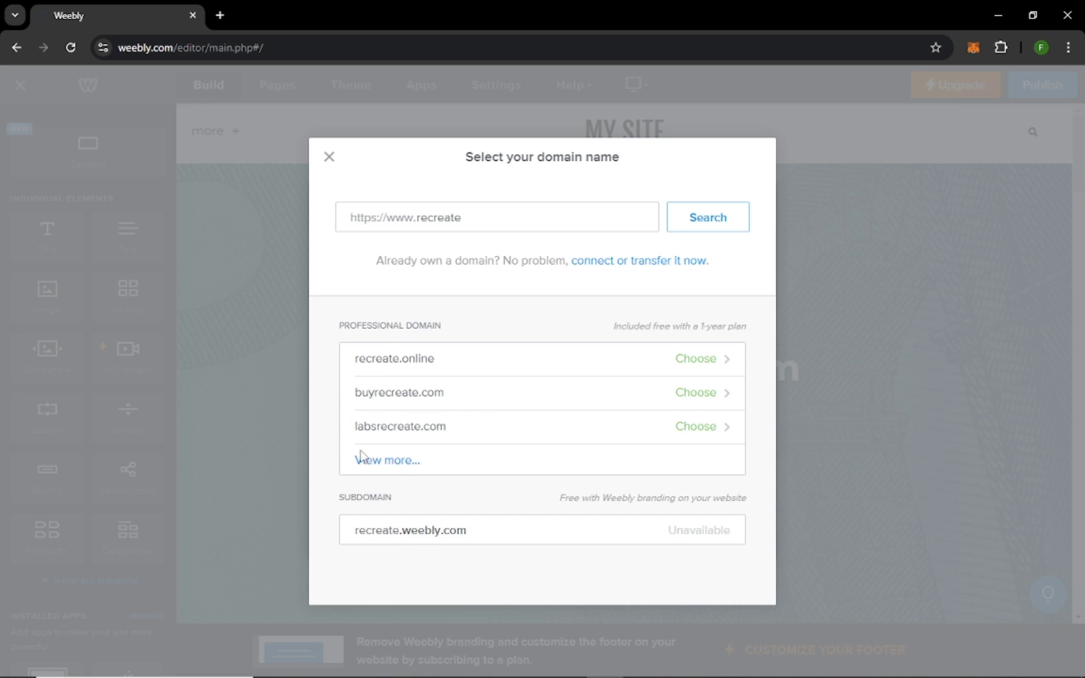
pyautogui.click(330, 157)
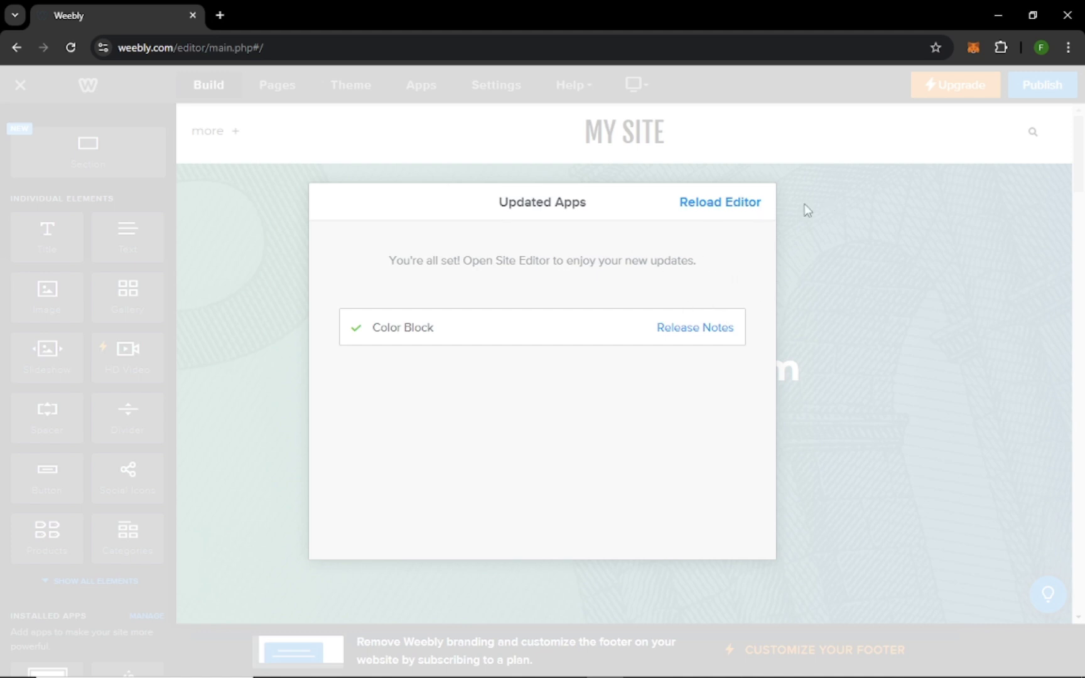
# Reload the editor for the updated apps and scroll down to the Pathway section.
pyautogui.click(745, 210)
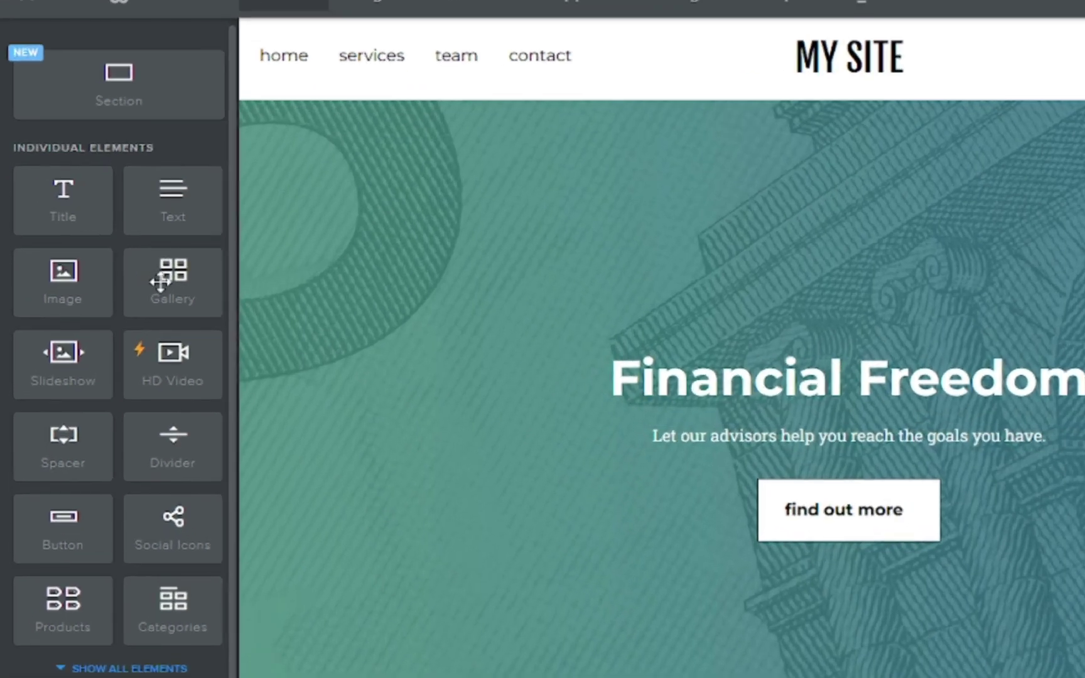
pyautogui.scroll(-3, 164, 274)
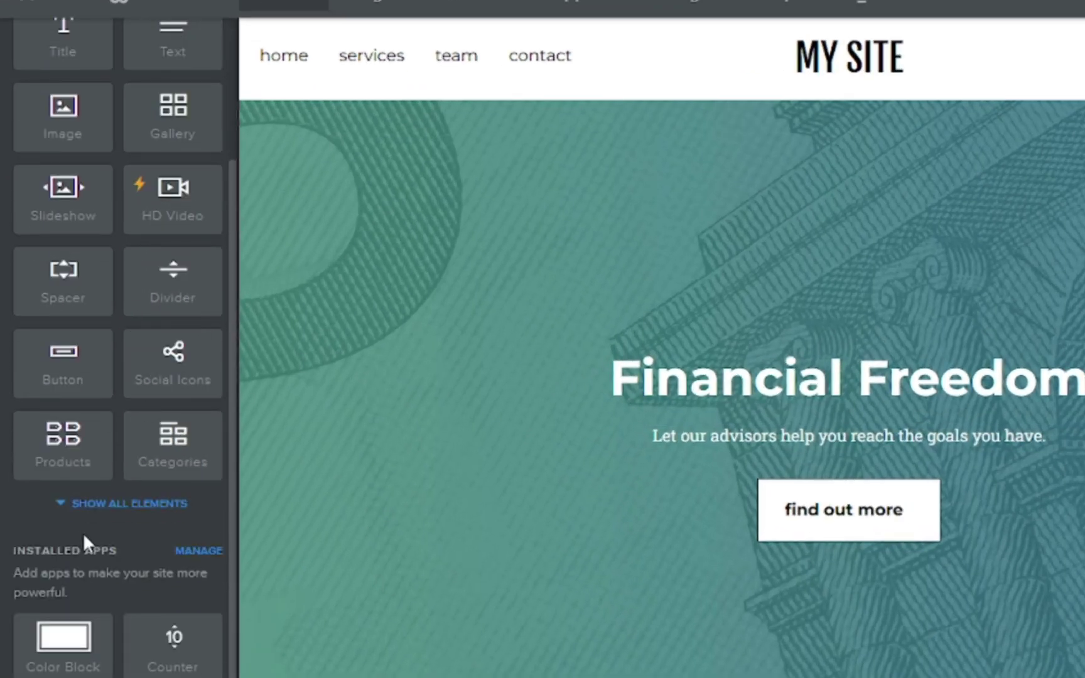
pyautogui.scroll(3, 83, 532)
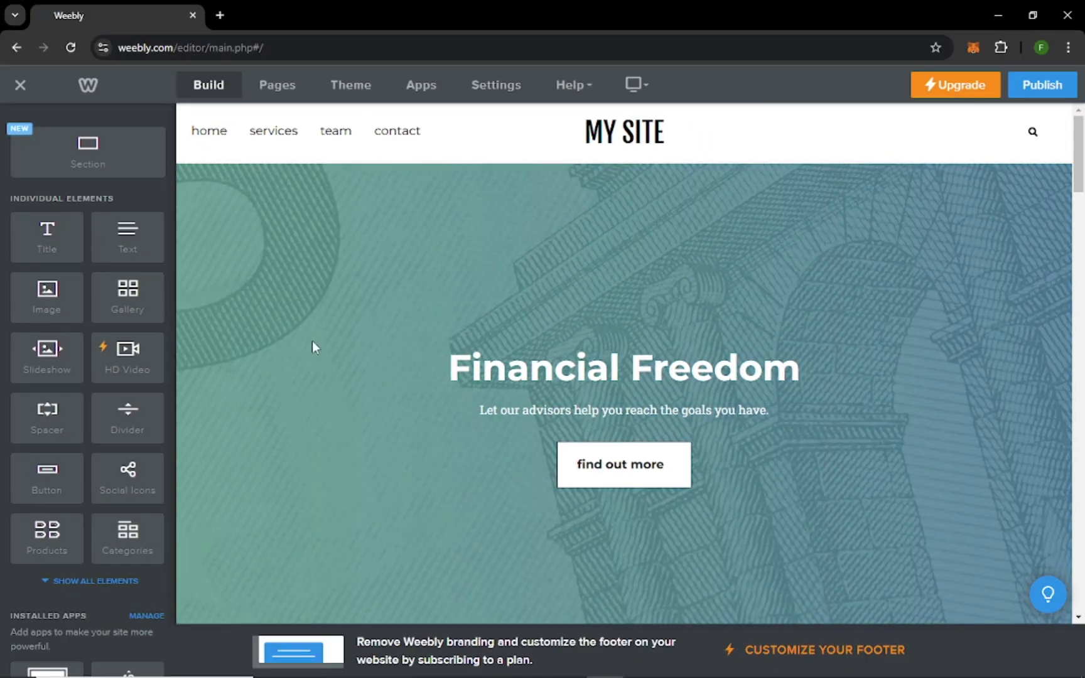
pyautogui.scroll(-9, 359, 368)
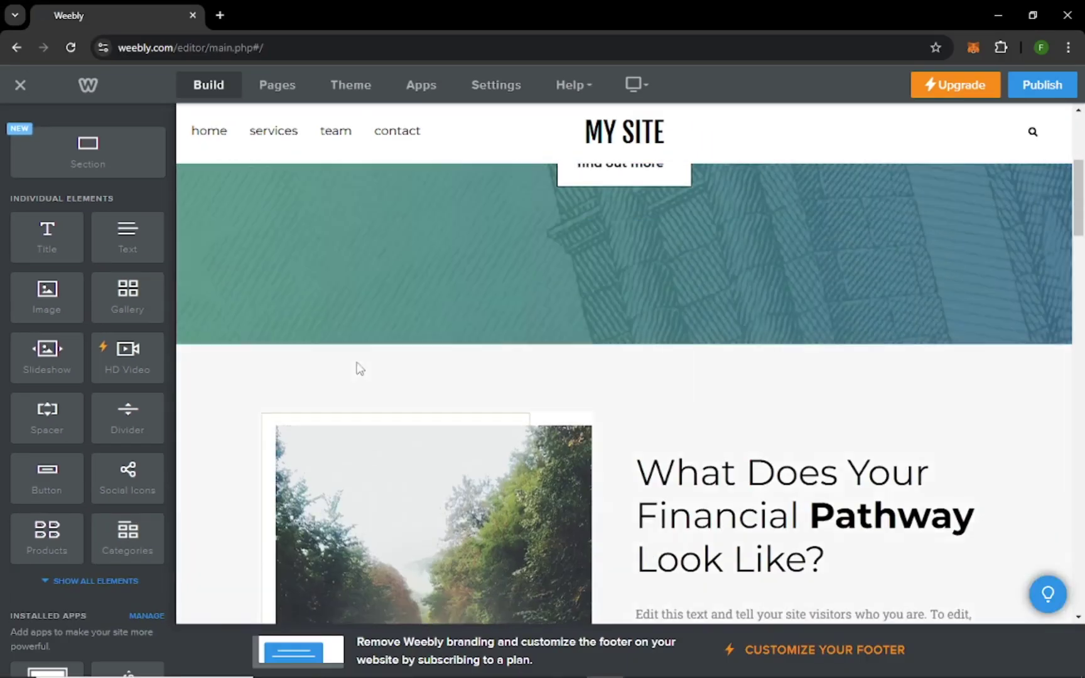
pyautogui.scroll(-1, 377, 350)
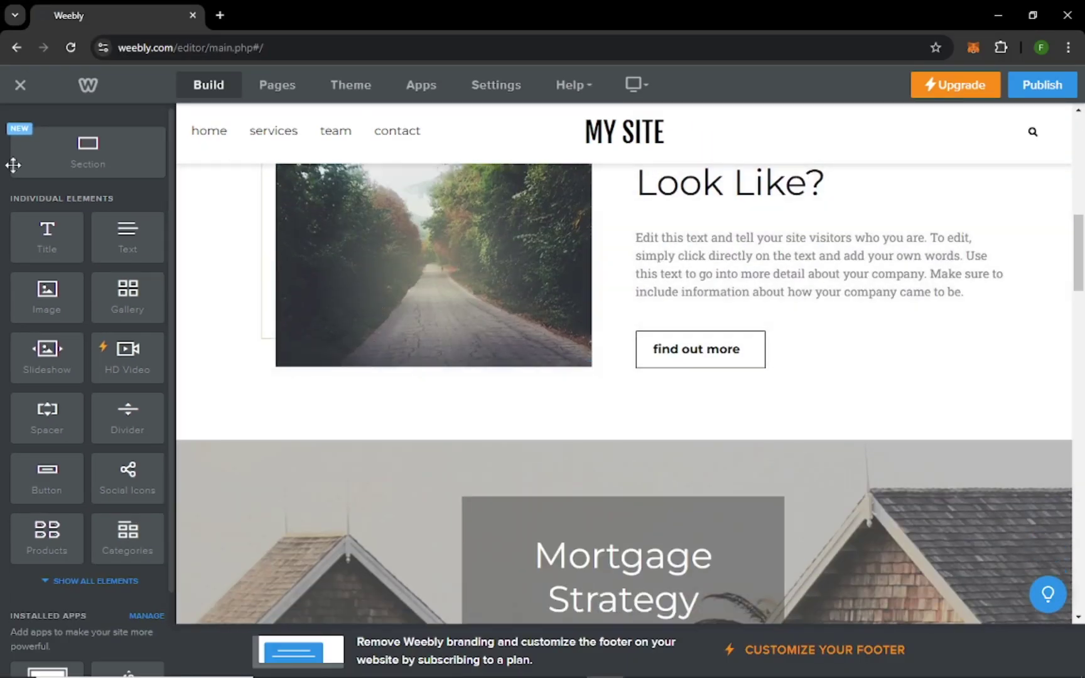
# Add a text box reading 'Welcome to my website.' in bold, font size raised three steps.
pyautogui.moveTo(128, 237); pyautogui.dragTo(649, 415)
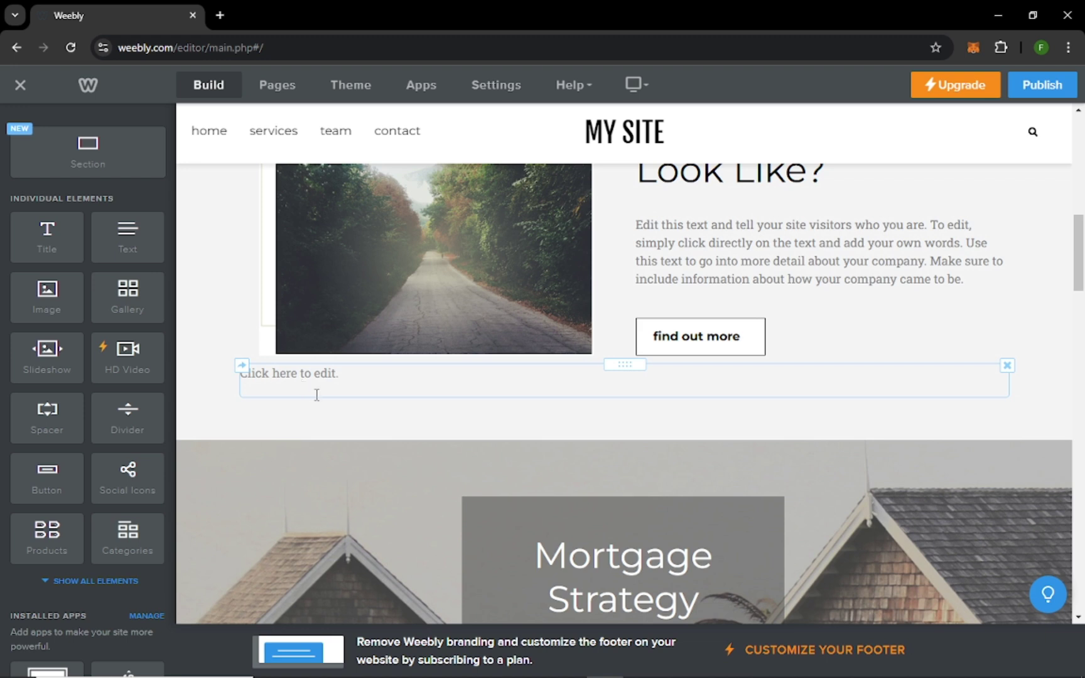
pyautogui.click(317, 384)
pyautogui.write('W')
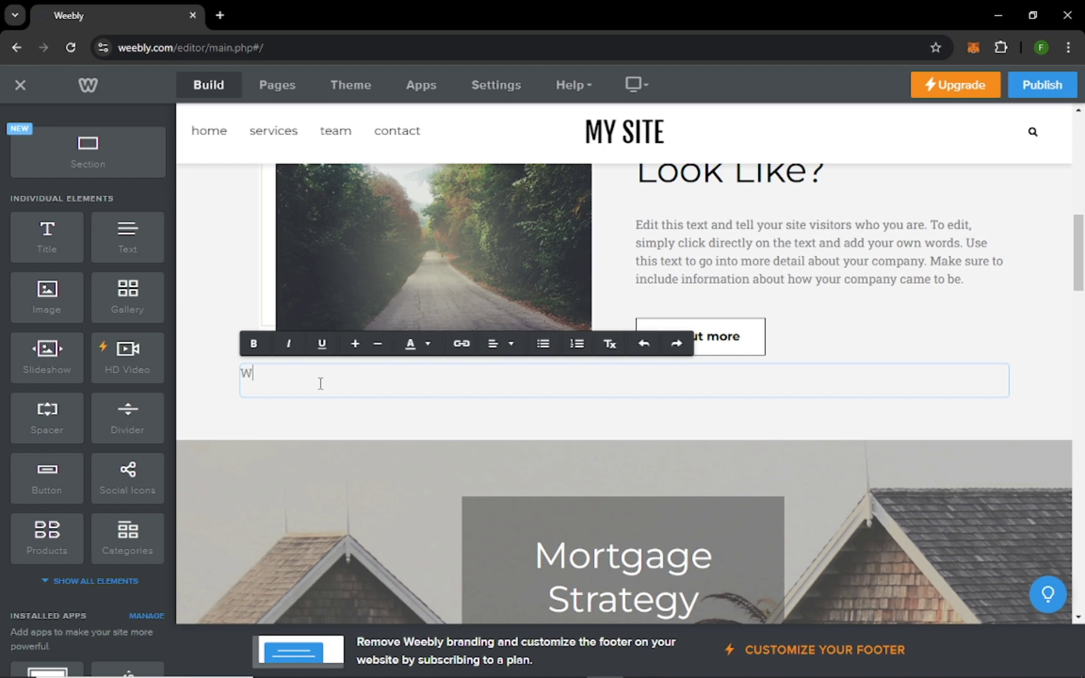
pyautogui.write('elcome to my website.')
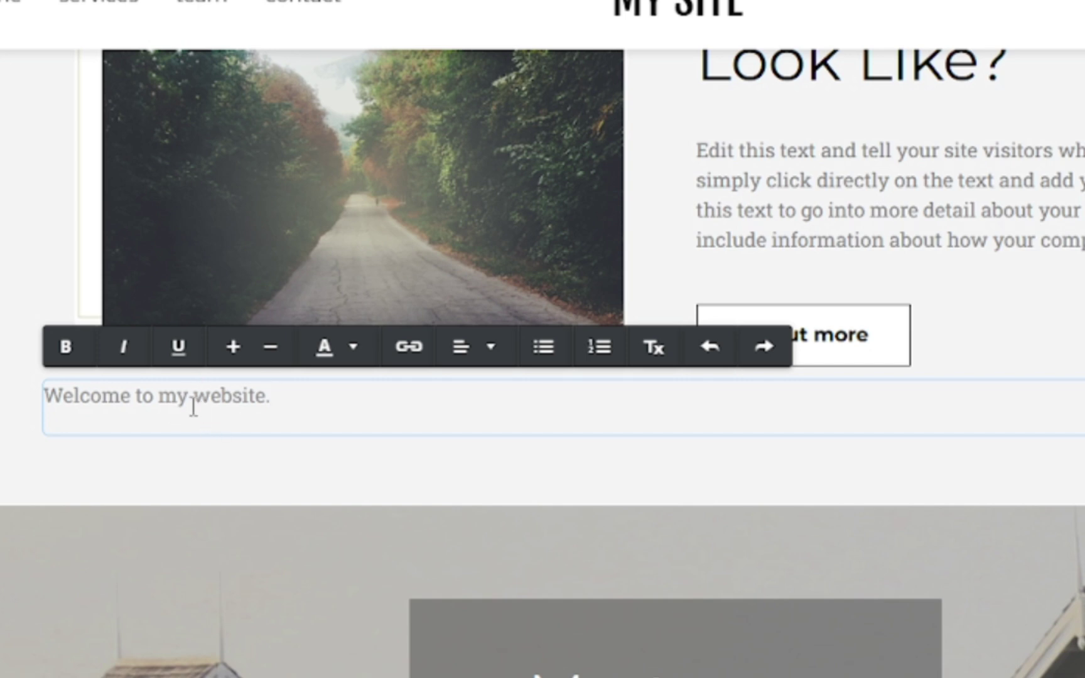
pyautogui.moveTo(274, 395); pyautogui.dragTo(42, 395)
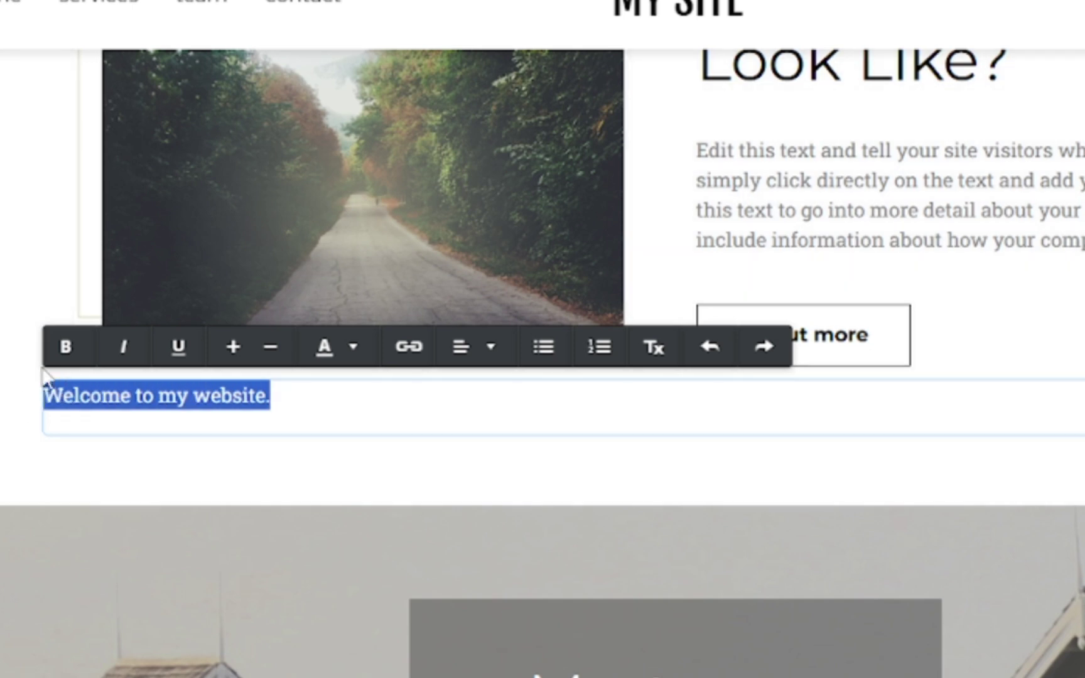
pyautogui.click(64, 349)
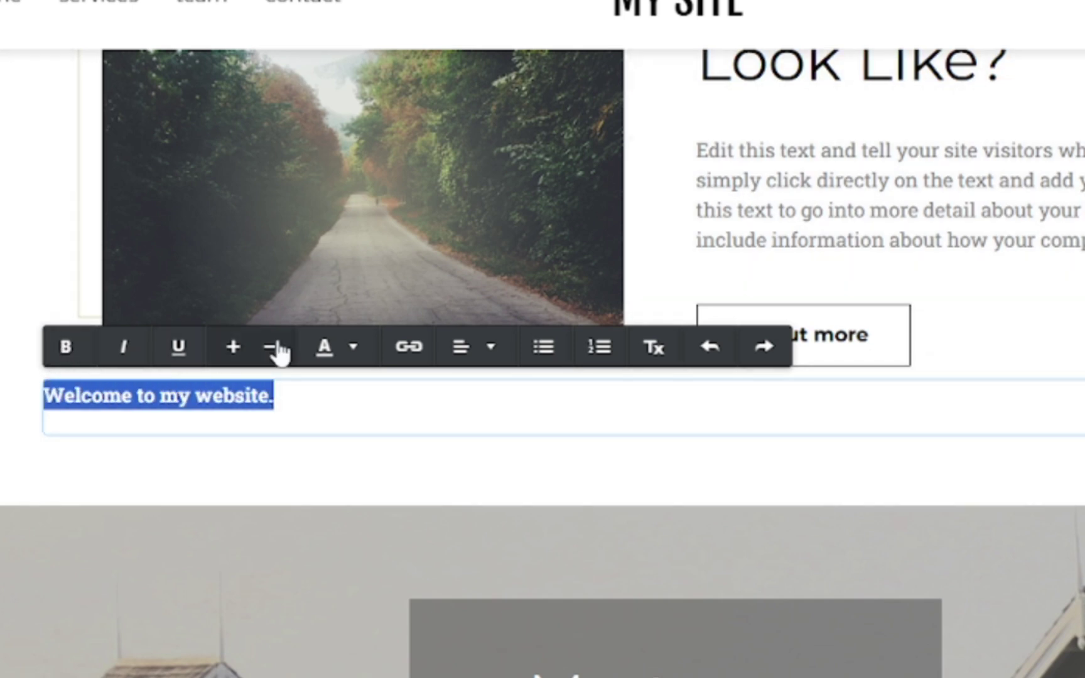
pyautogui.click(234, 347)
pyautogui.click(234, 348)
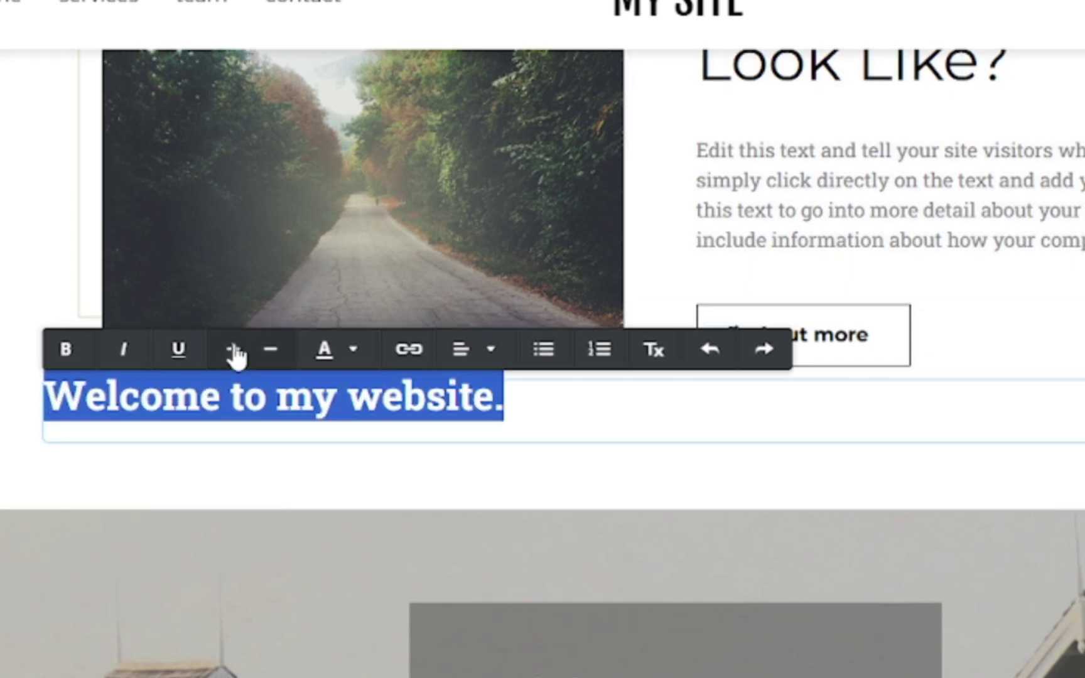
pyautogui.click(234, 347)
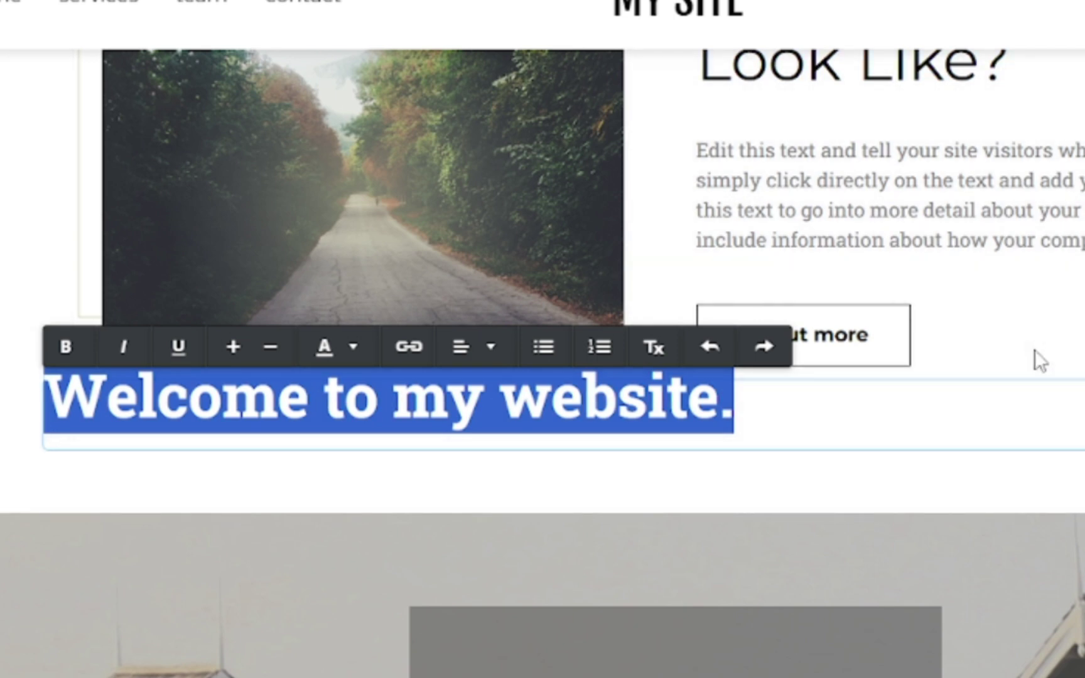
pyautogui.click(1035, 350)
pyautogui.scroll(4, 553, 528)
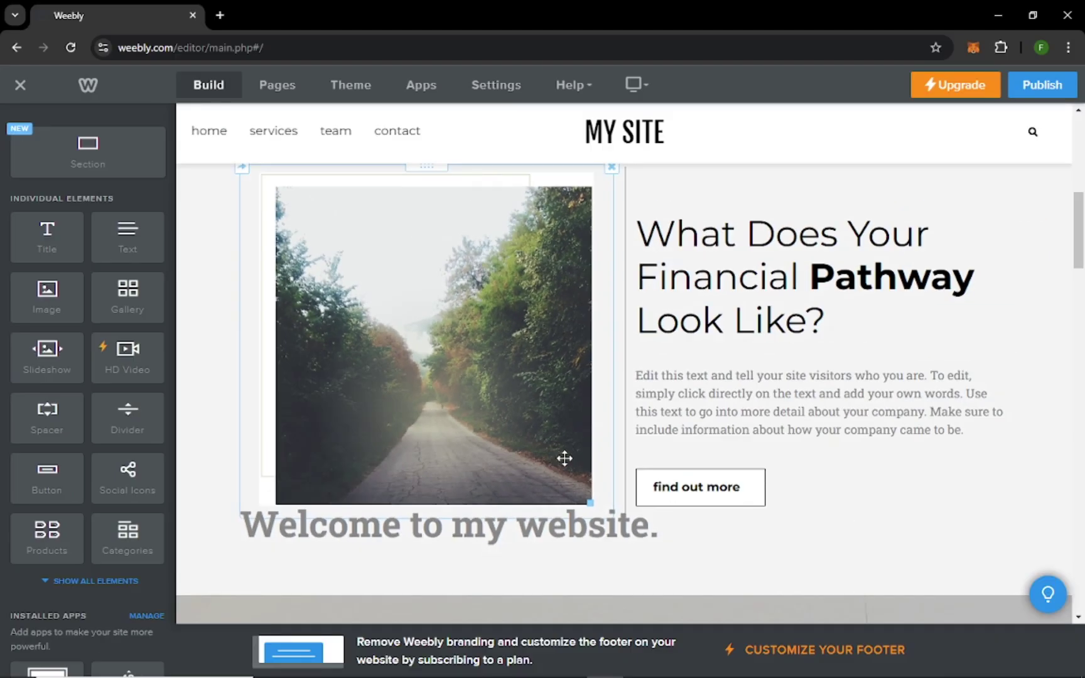
# Place an Image element below the 'Welcome to my website.' heading.
pyautogui.scroll(2, 500, 349)
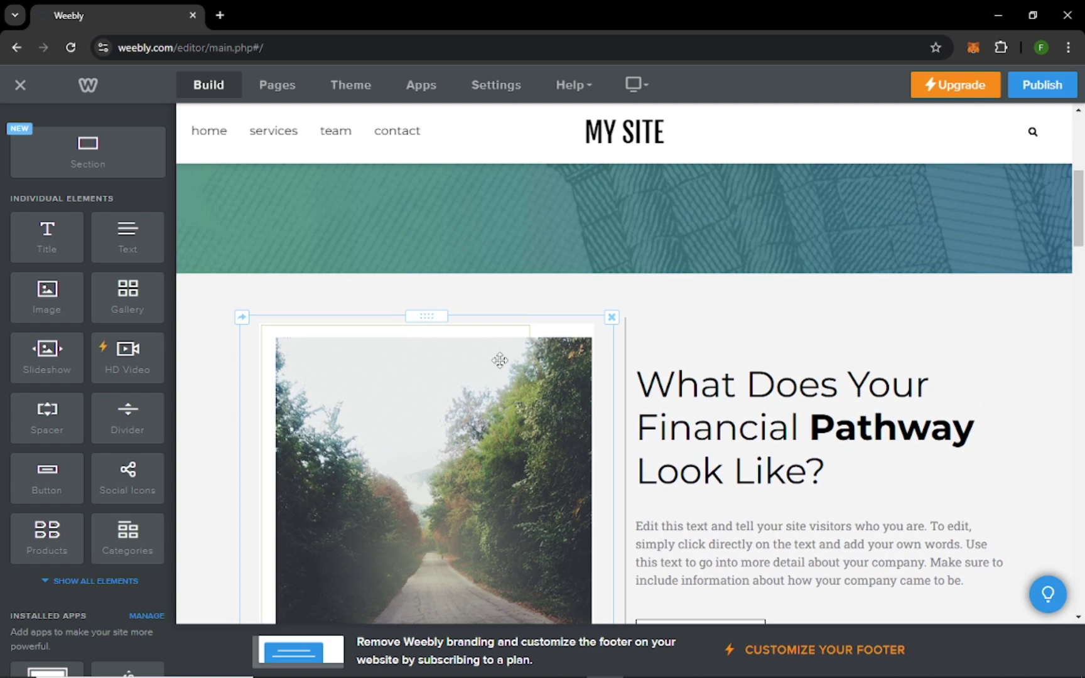
pyautogui.scroll(-1, 500, 361)
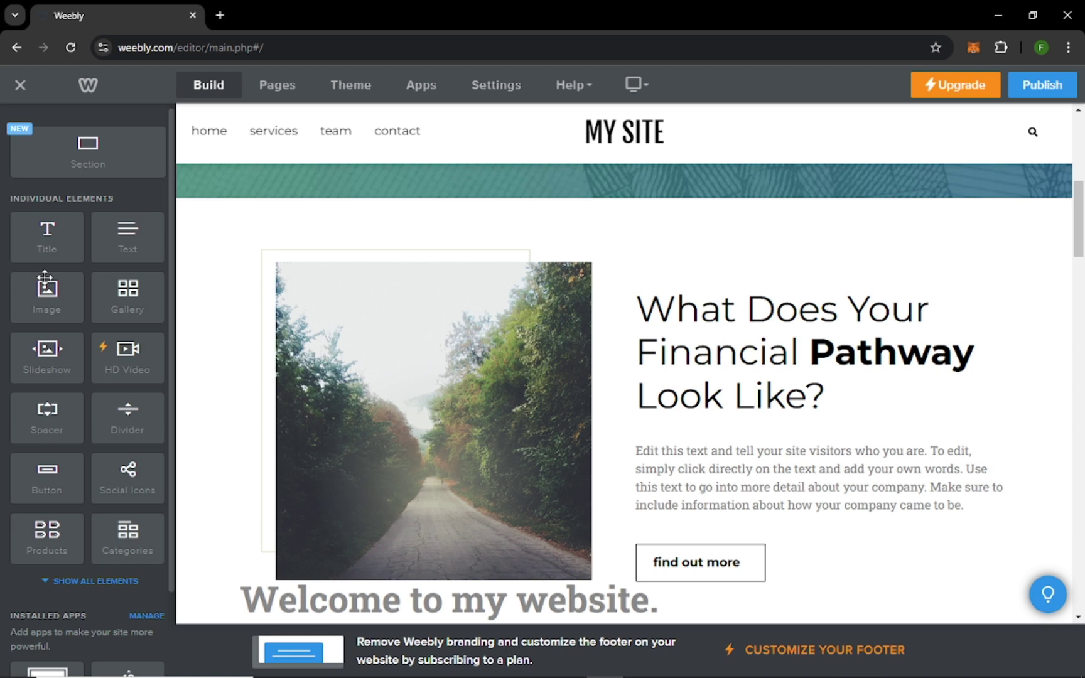
pyautogui.moveTo(51, 300); pyautogui.dragTo(429, 399)
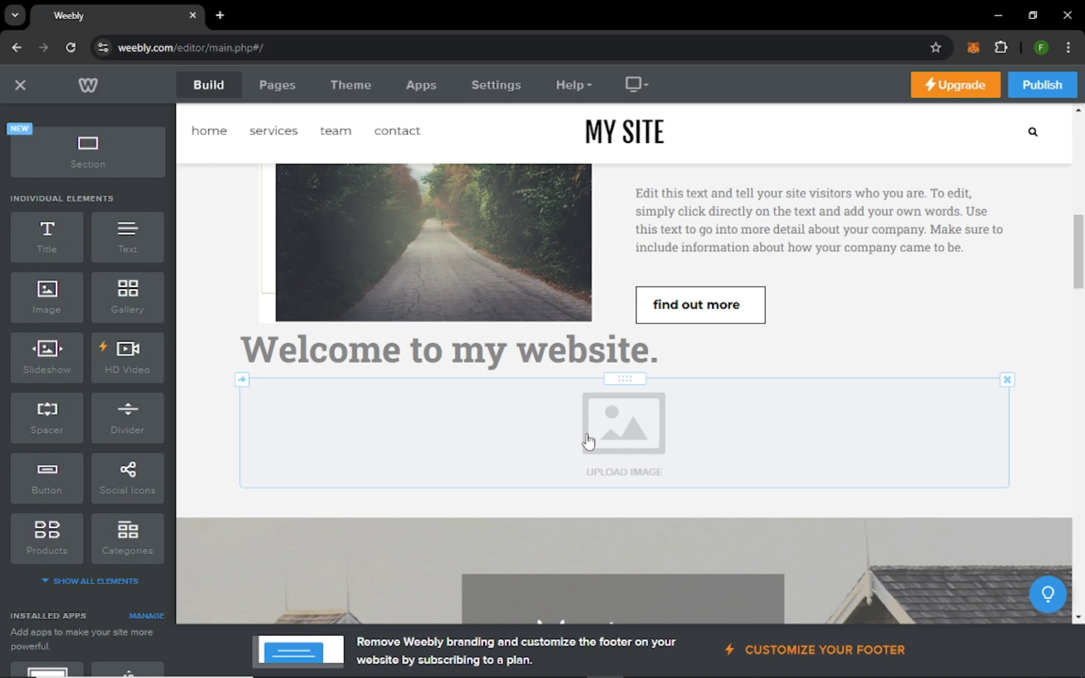
# Upload the Titple image from the Downloads folder into the new image block.
pyautogui.click(589, 441)
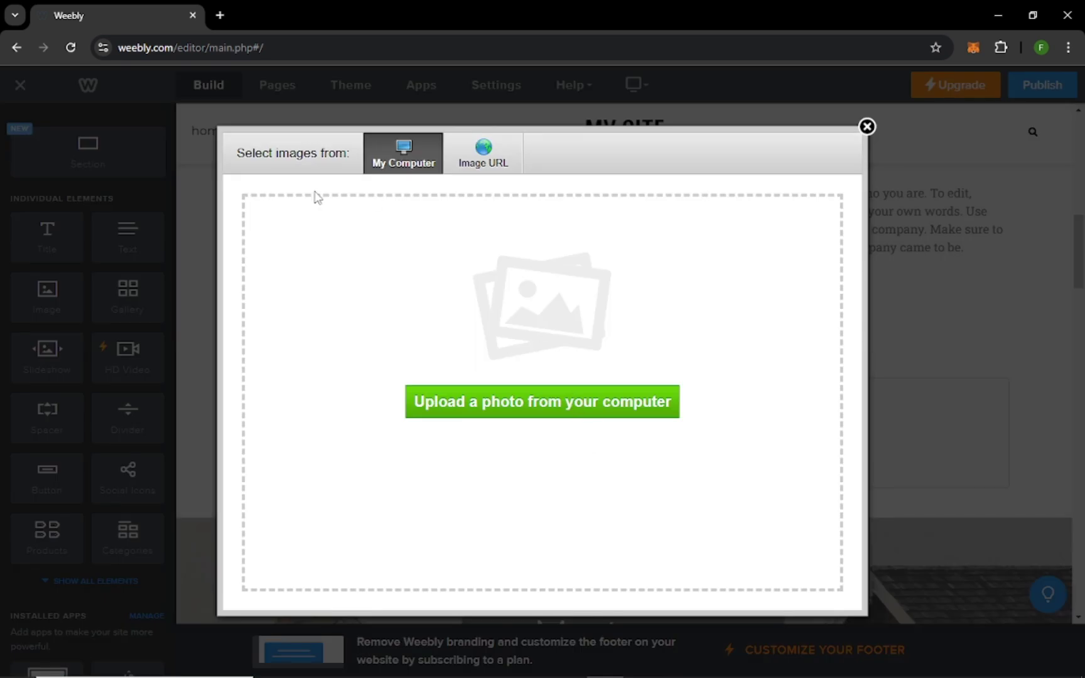
pyautogui.click(516, 412)
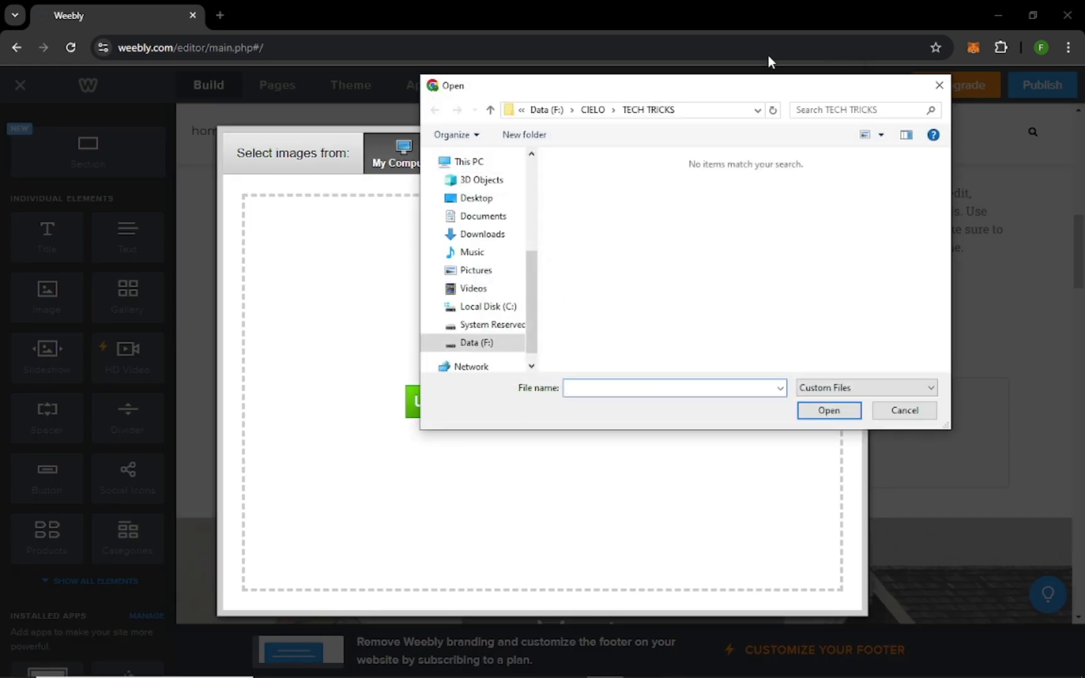
pyautogui.click(483, 233)
pyautogui.click(589, 211)
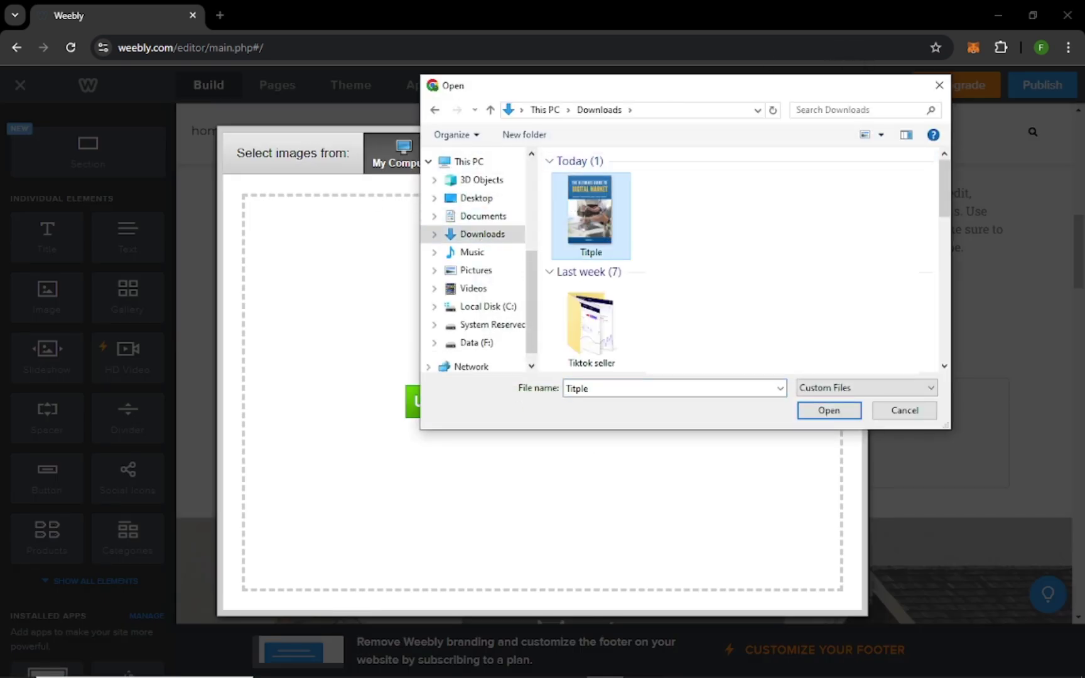
pyautogui.click(817, 410)
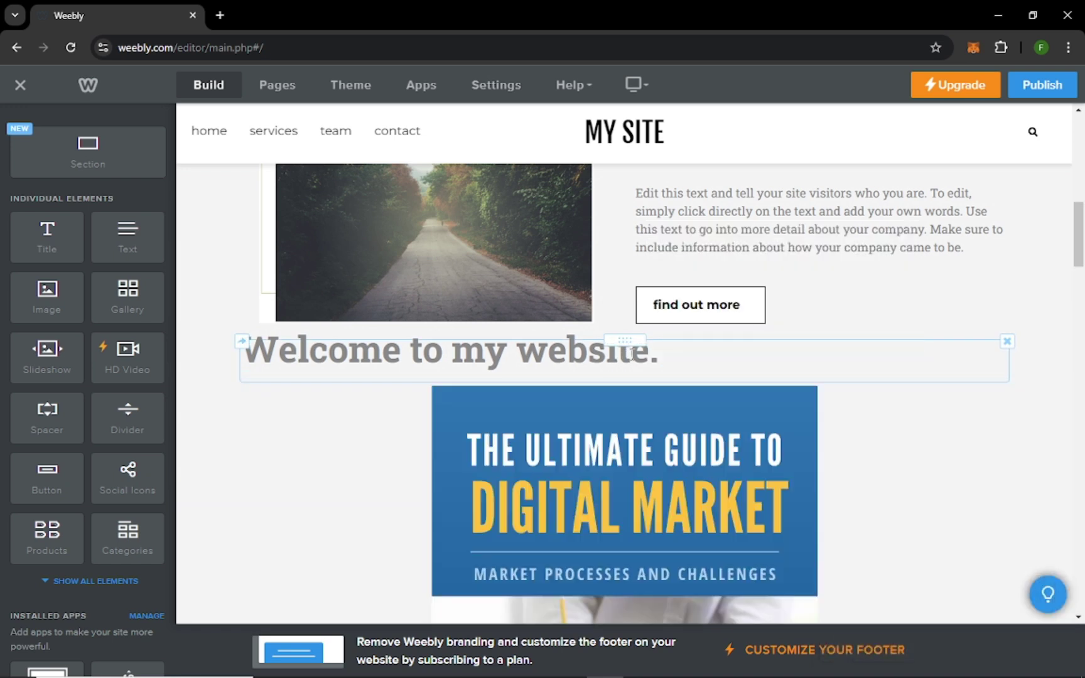
# Shrink the Digital Market guide image via its corner handle, then show the Theme panel.
pyautogui.scroll(-3, 632, 353)
pyautogui.scroll(2, 780, 380)
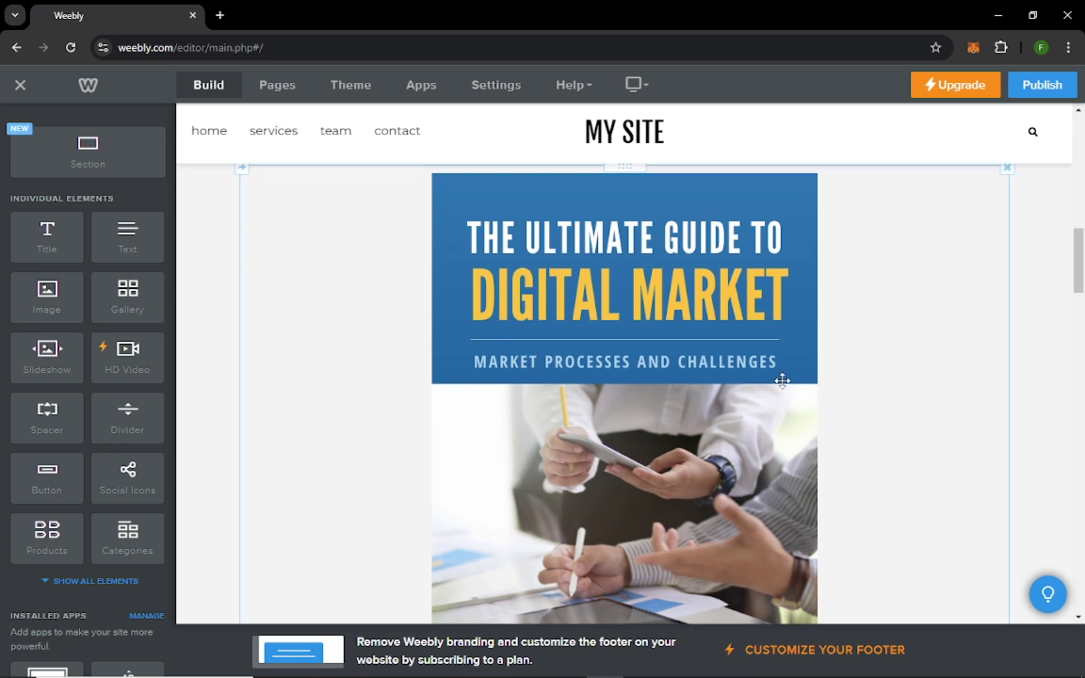
pyautogui.scroll(-8, 466, 383)
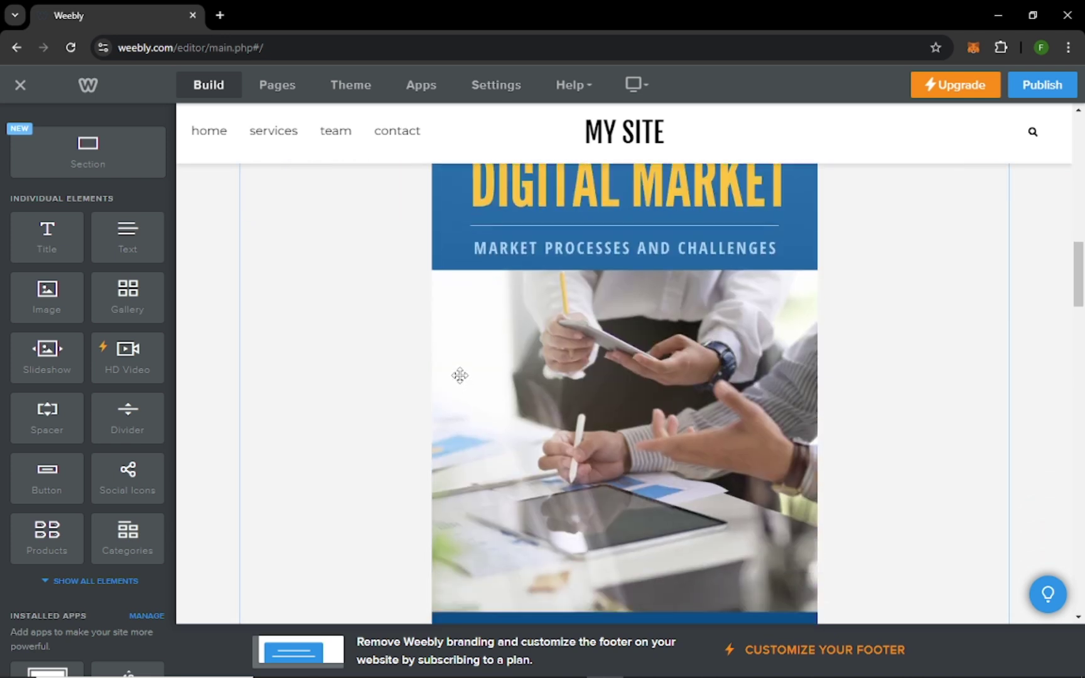
pyautogui.scroll(2, 685, 403)
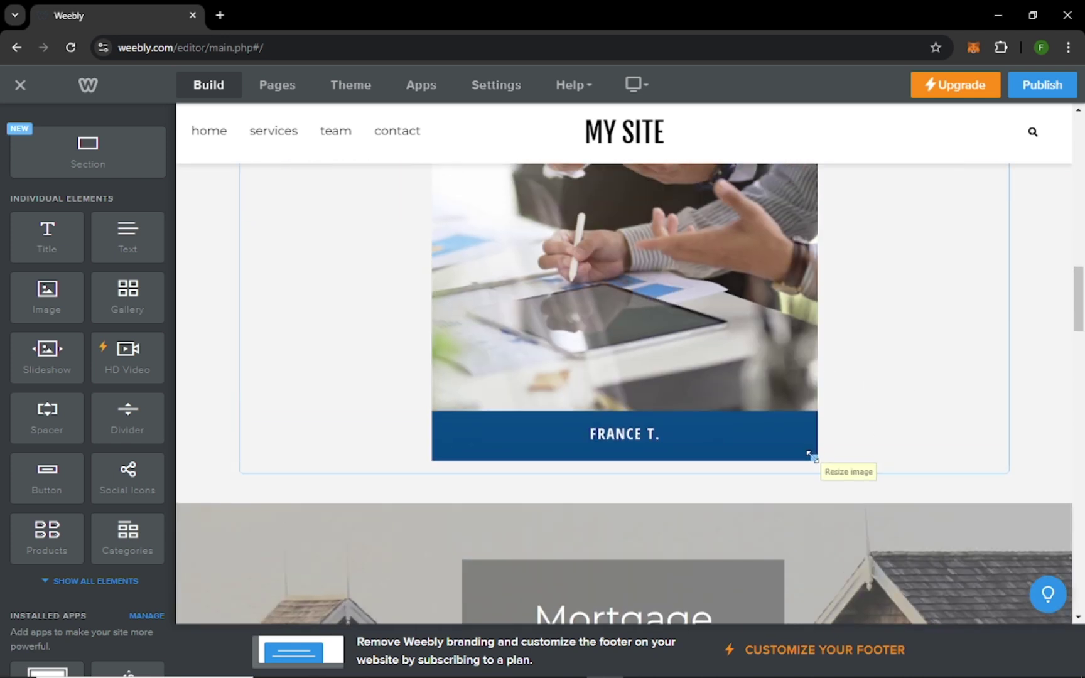
pyautogui.moveTo(812, 453); pyautogui.dragTo(797, 431)
pyautogui.scroll(8, 799, 468)
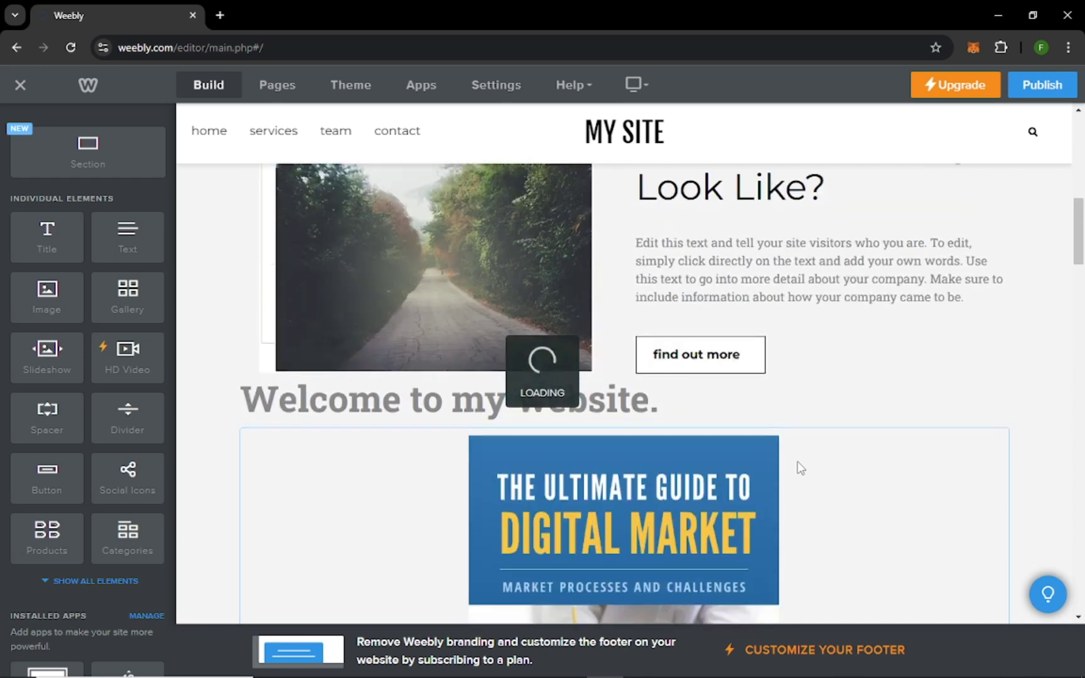
pyautogui.scroll(-2, 799, 467)
pyautogui.scroll(-5, 800, 467)
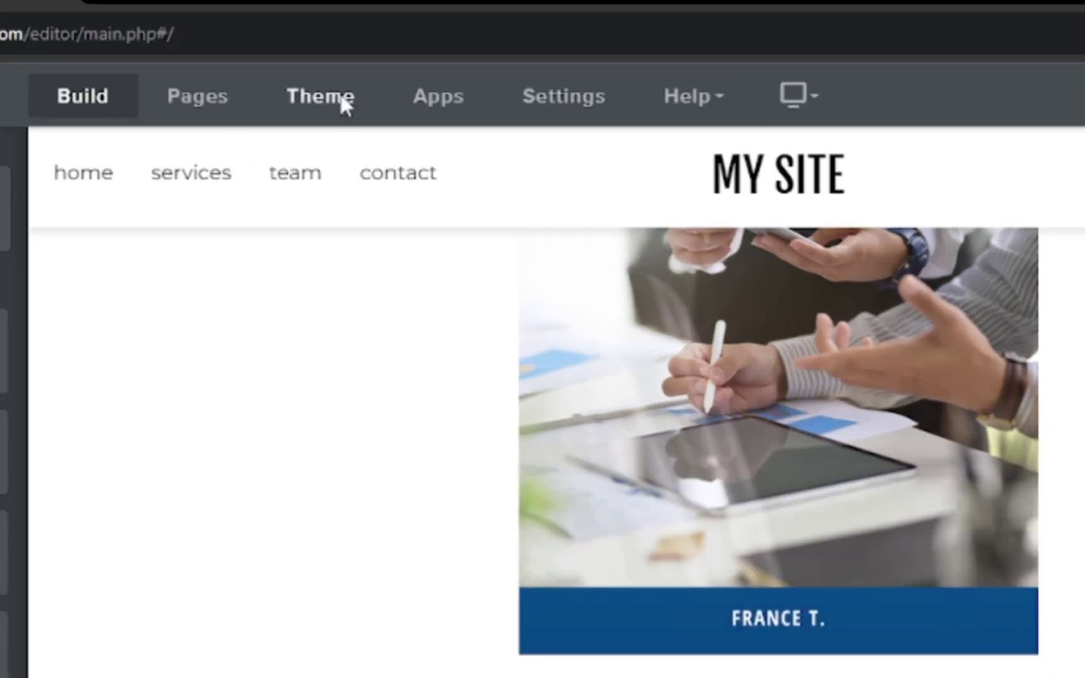
pyautogui.click(362, 86)
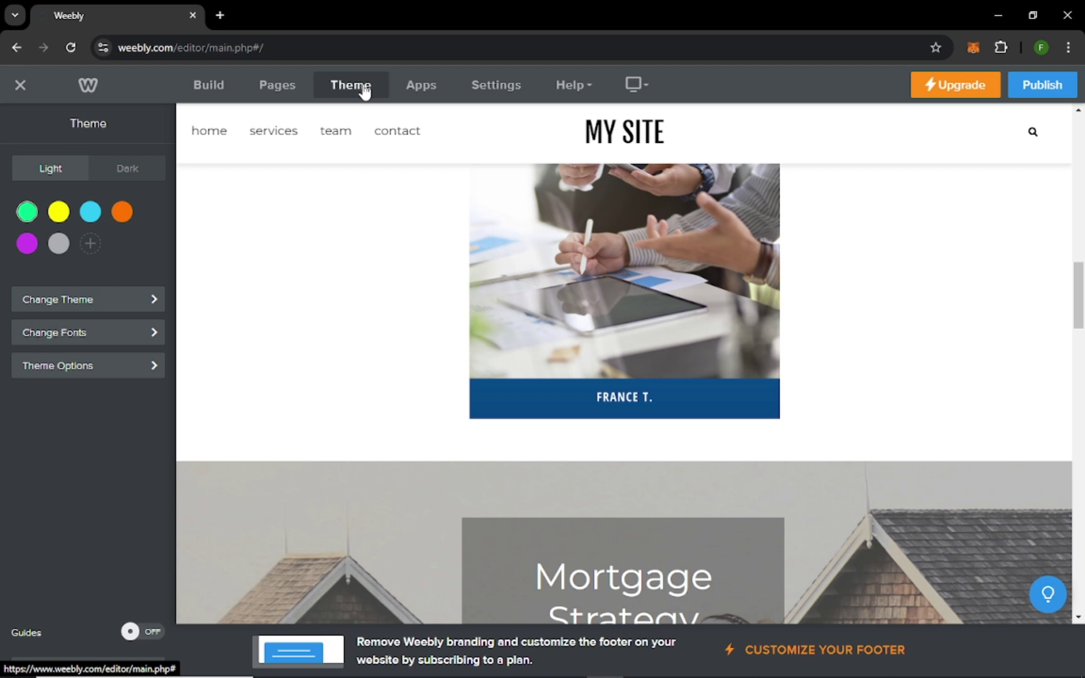
# Try the Dark palette, settle on the Light theme style, then show the Pages list.
pyautogui.scroll(10, 638, 389)
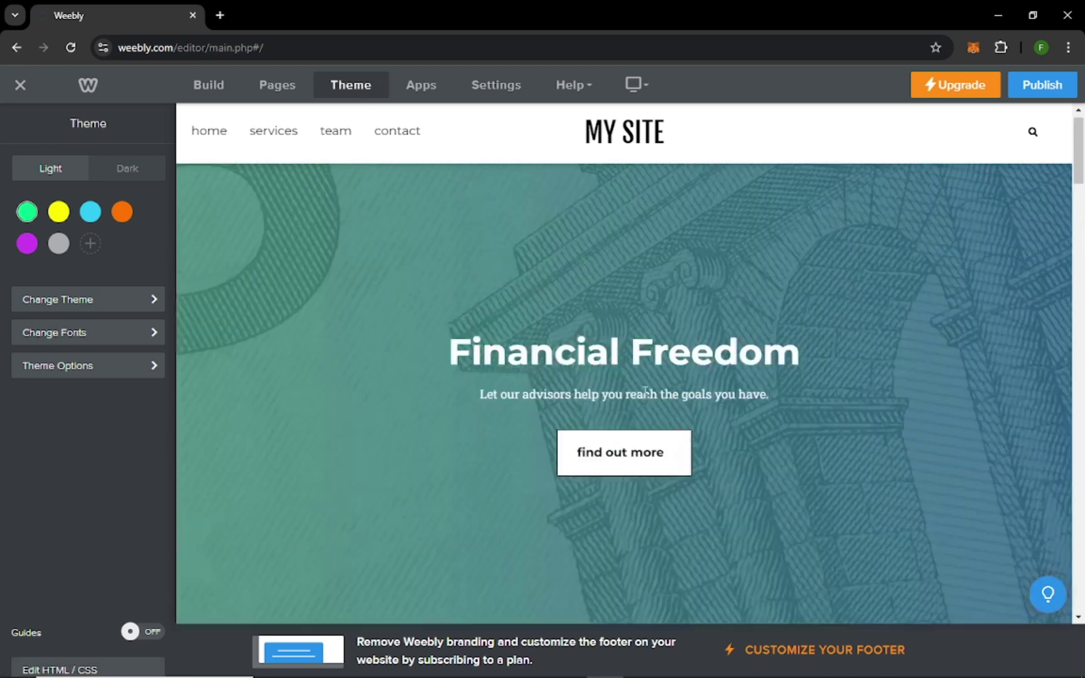
pyautogui.scroll(-8, 645, 391)
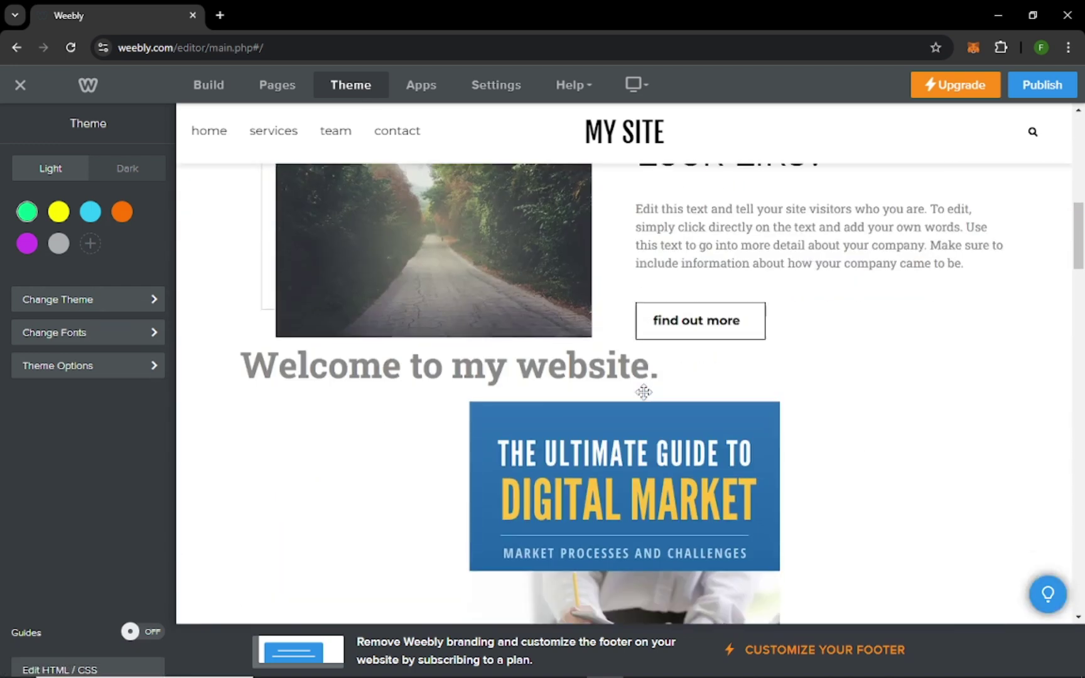
pyautogui.scroll(-8, 644, 392)
pyautogui.scroll(6, 644, 392)
pyautogui.click(128, 168)
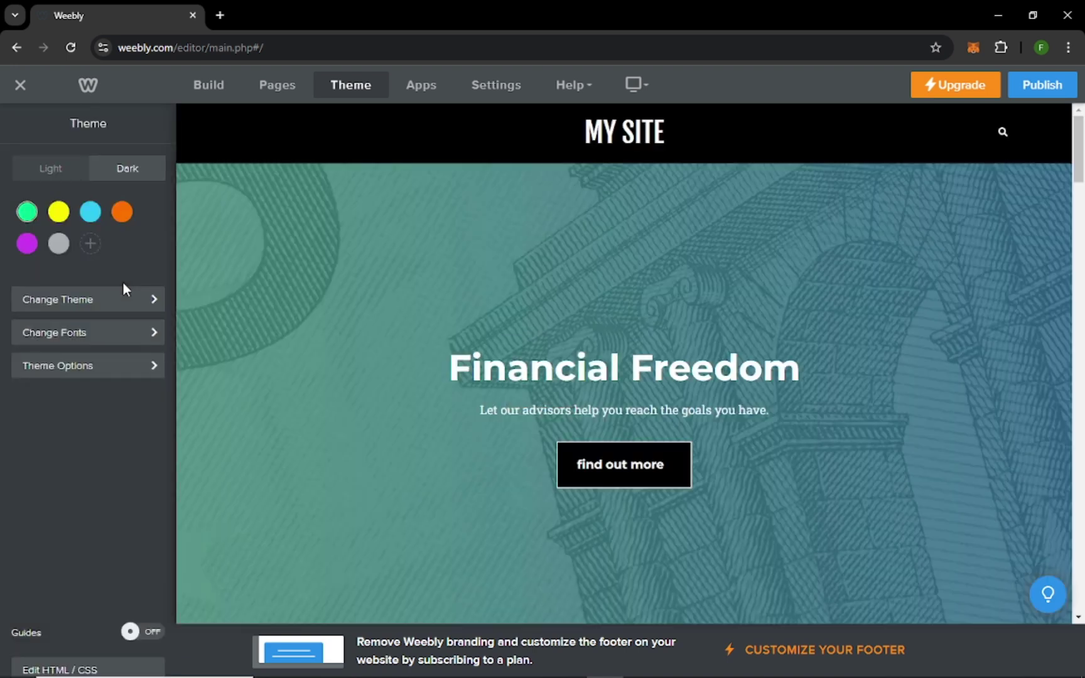
pyautogui.scroll(-5, 682, 388)
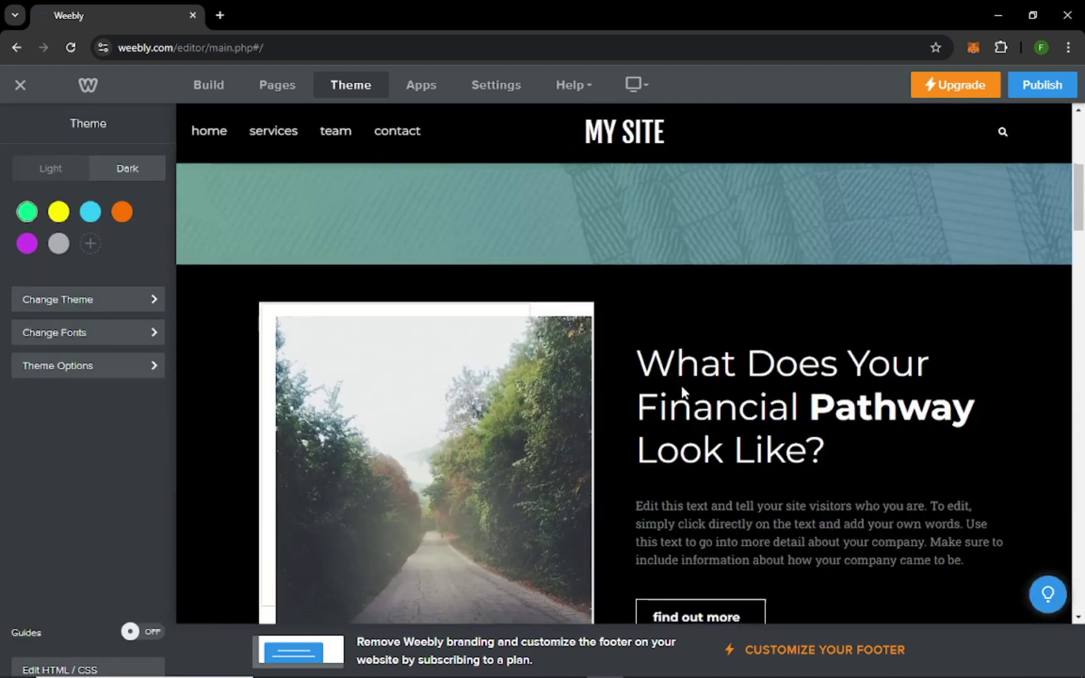
pyautogui.scroll(-4, 681, 386)
pyautogui.scroll(4, 681, 385)
pyautogui.click(63, 170)
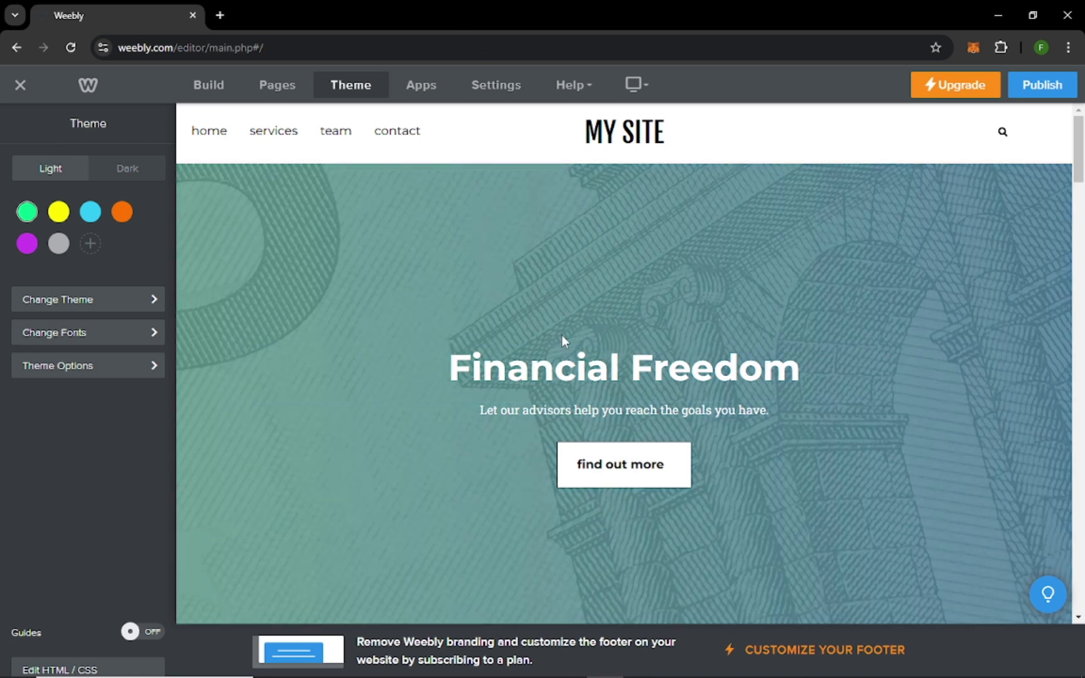
pyautogui.click(280, 87)
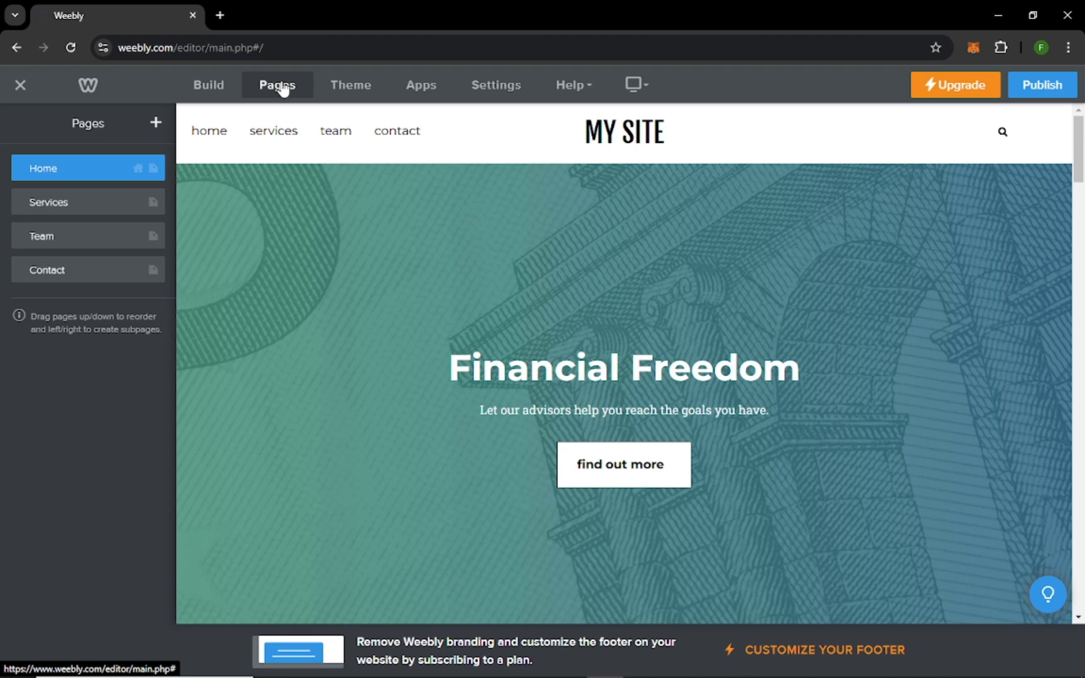
# Add a new Standard Page named 'About me'.
pyautogui.click(156, 124)
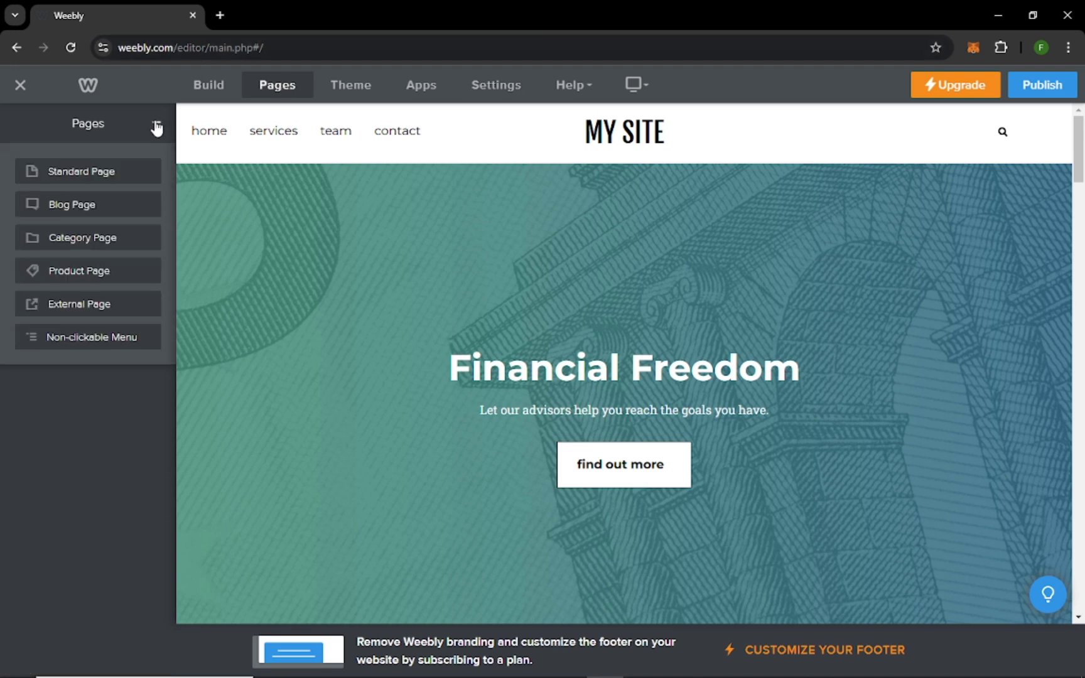
pyautogui.click(73, 172)
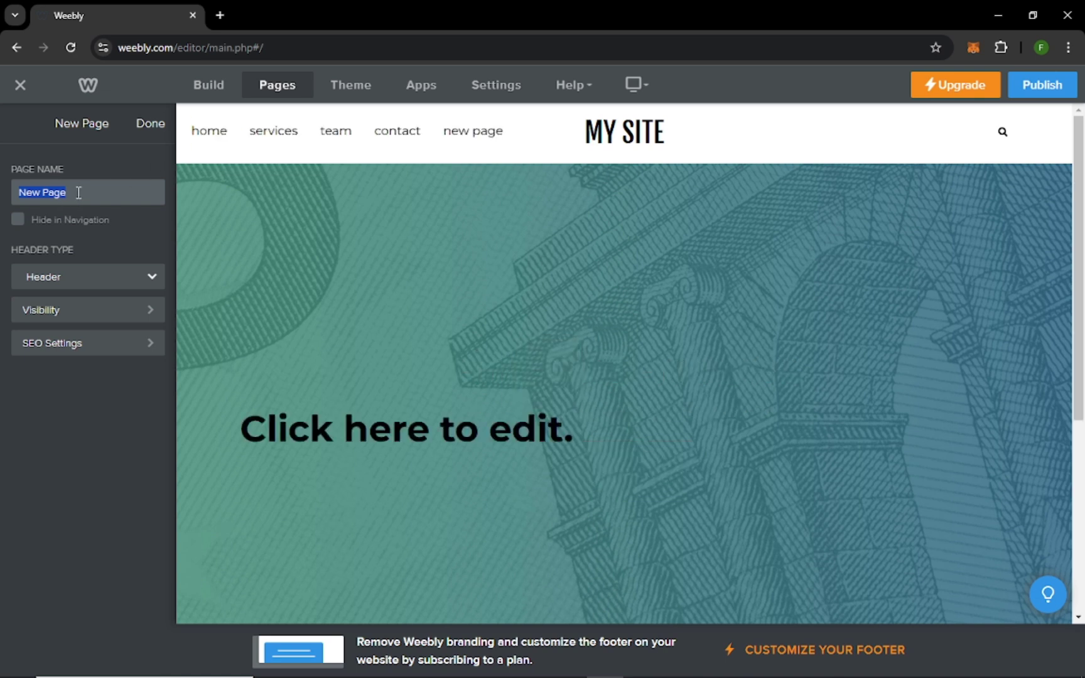
pyautogui.write('About me')
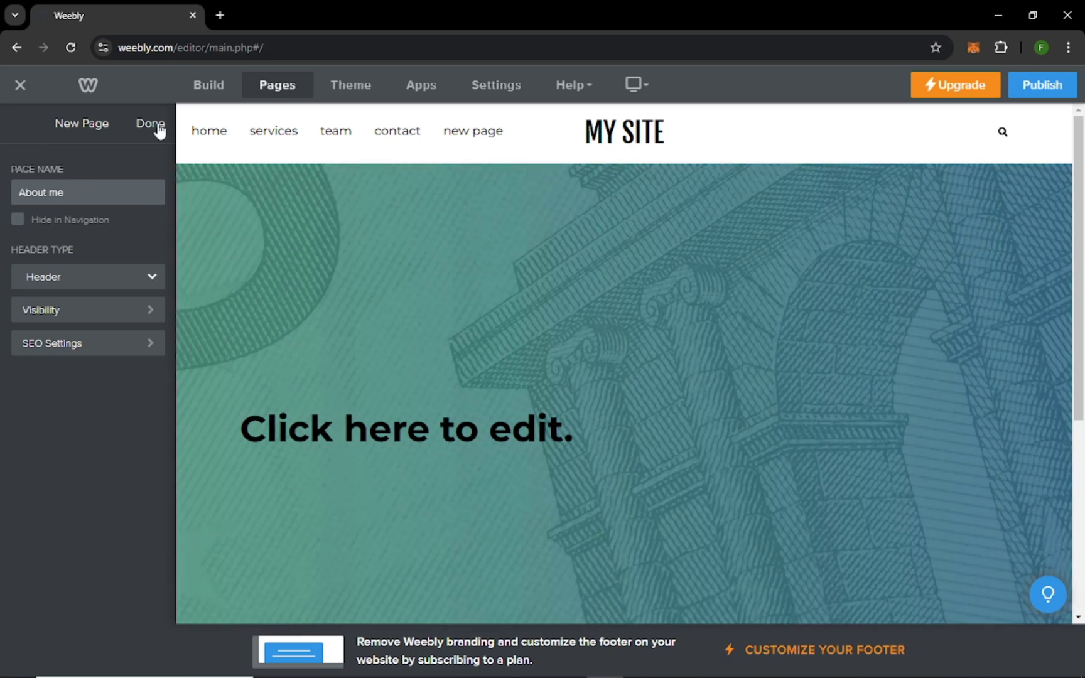
pyautogui.click(159, 129)
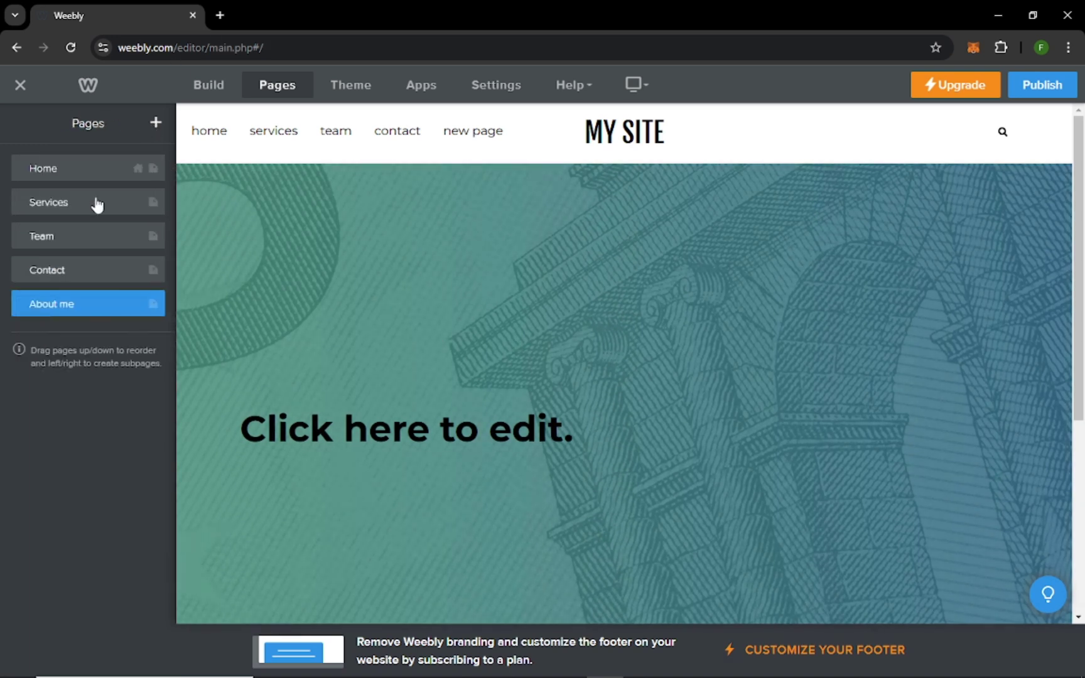
# Open the About me page and bring up the Build elements for it.
pyautogui.click(63, 311)
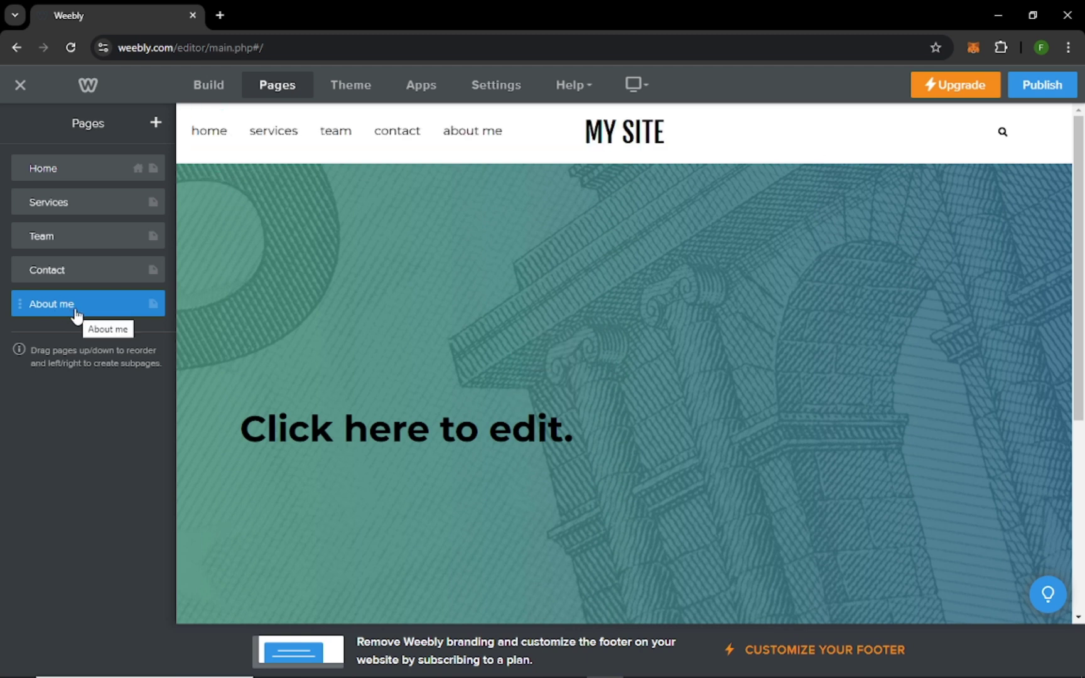
pyautogui.click(66, 306)
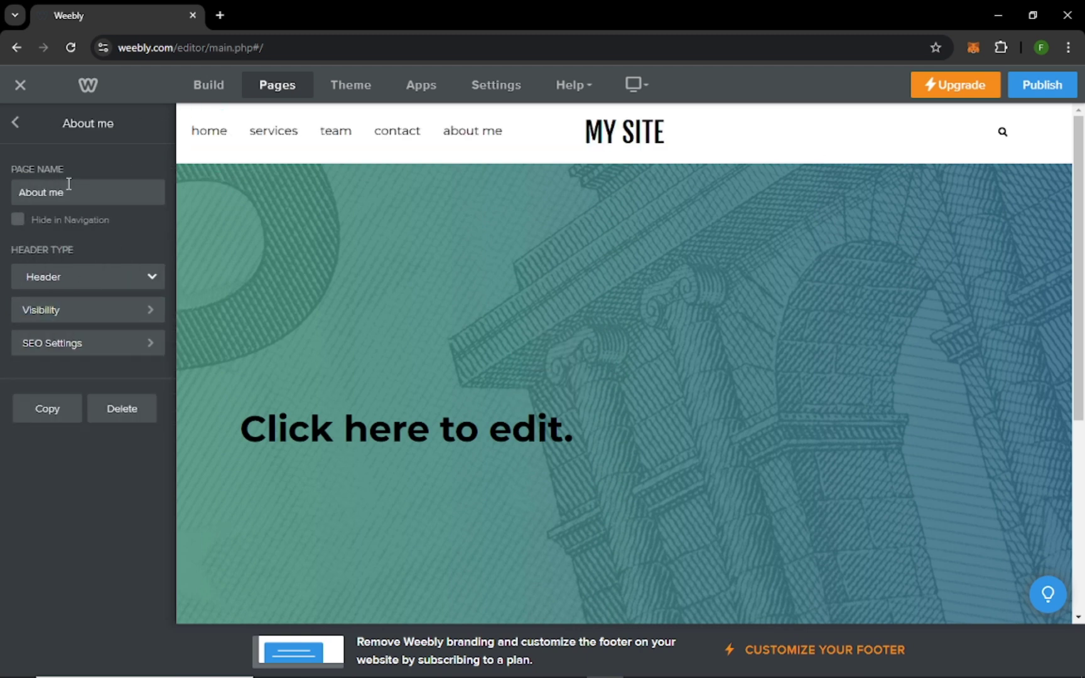
pyautogui.click(17, 124)
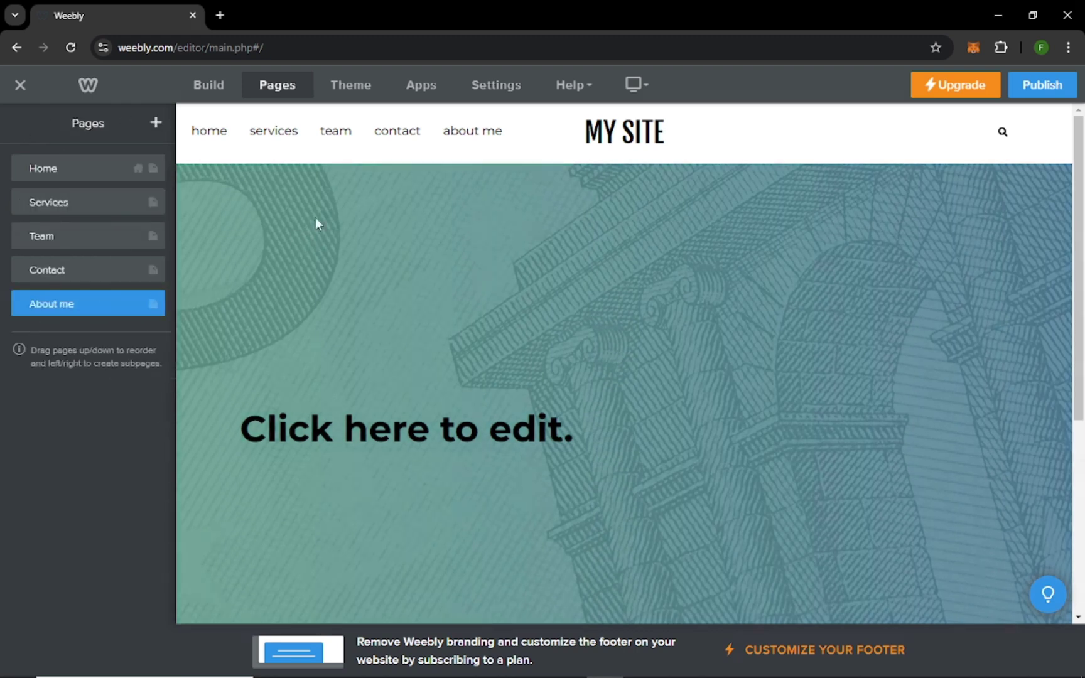
pyautogui.scroll(-5, 389, 295)
pyautogui.scroll(5, 453, 336)
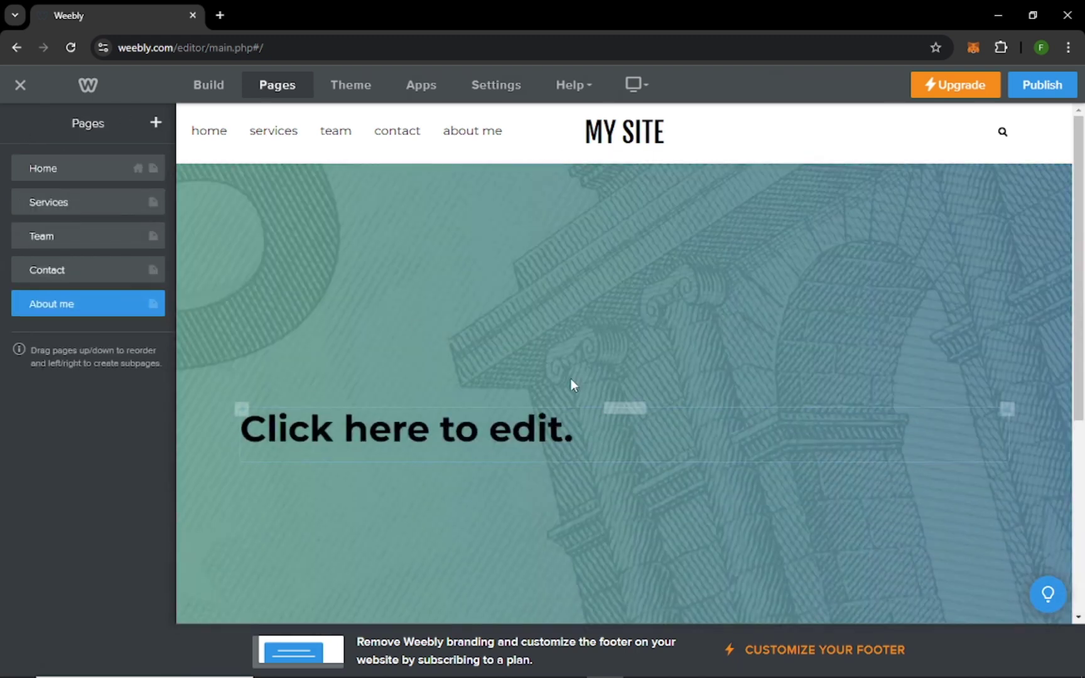
pyautogui.click(210, 85)
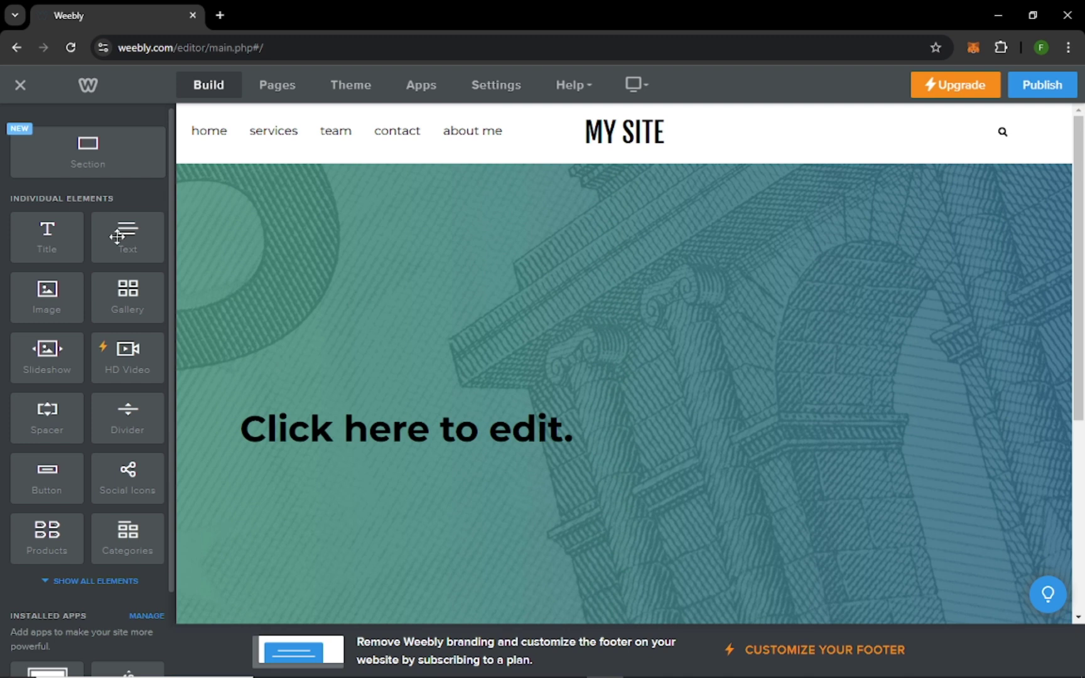
# Place a Text element below the About me heading, start editing it, and review the Pages list.
pyautogui.moveTo(117, 237); pyautogui.dragTo(388, 487)
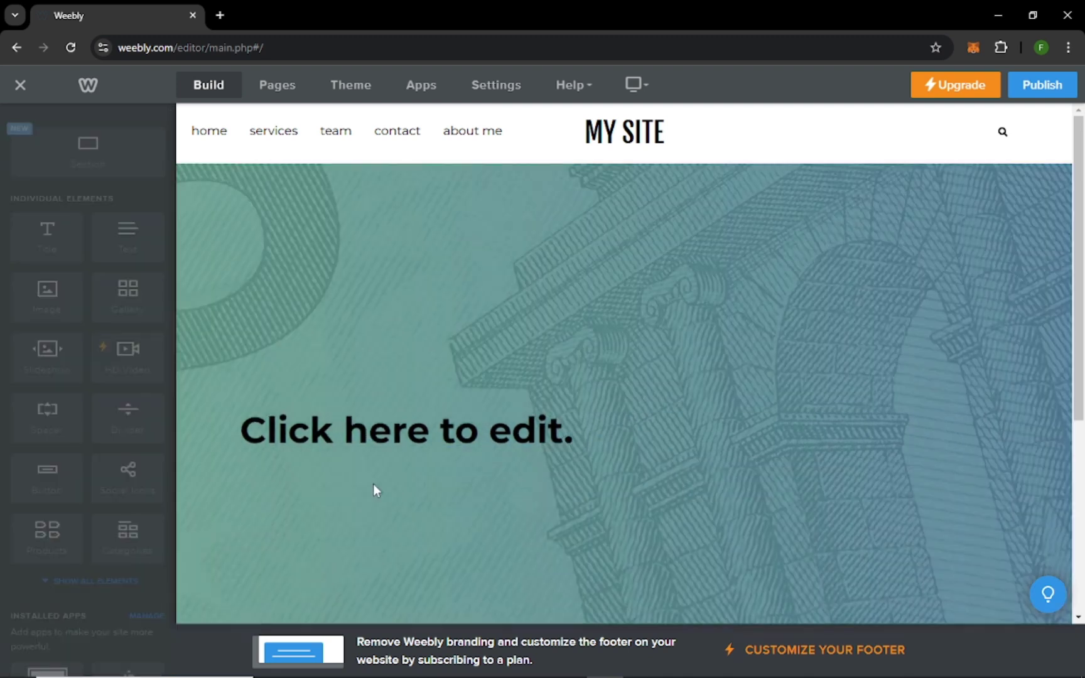
pyautogui.scroll(-1, 293, 436)
pyautogui.click(295, 376)
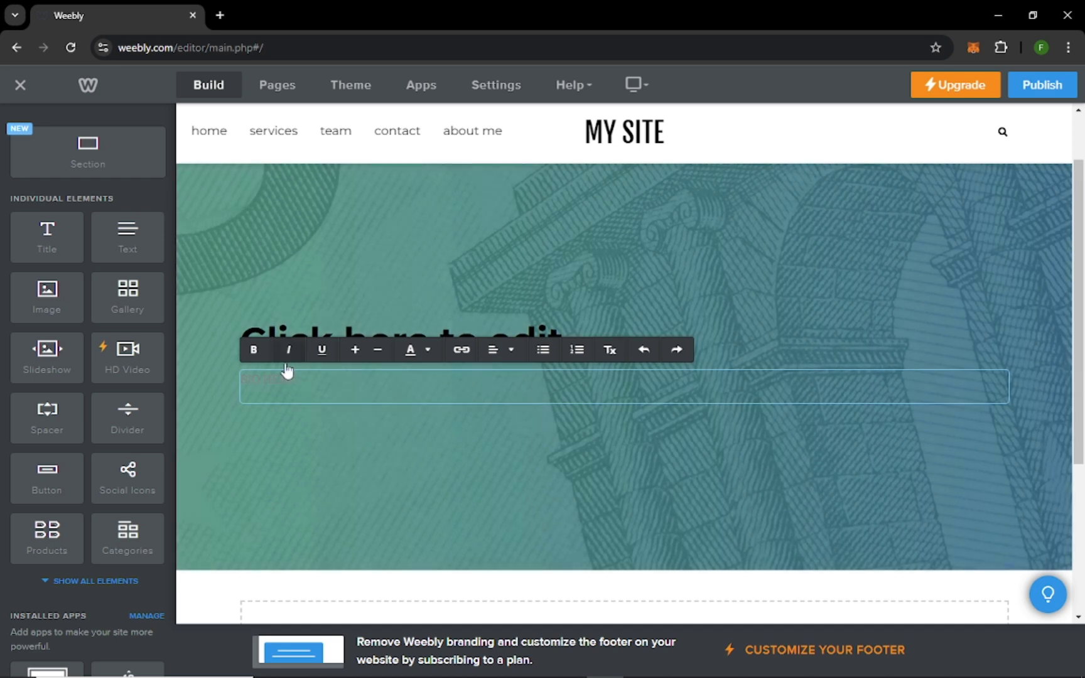
pyautogui.click(291, 94)
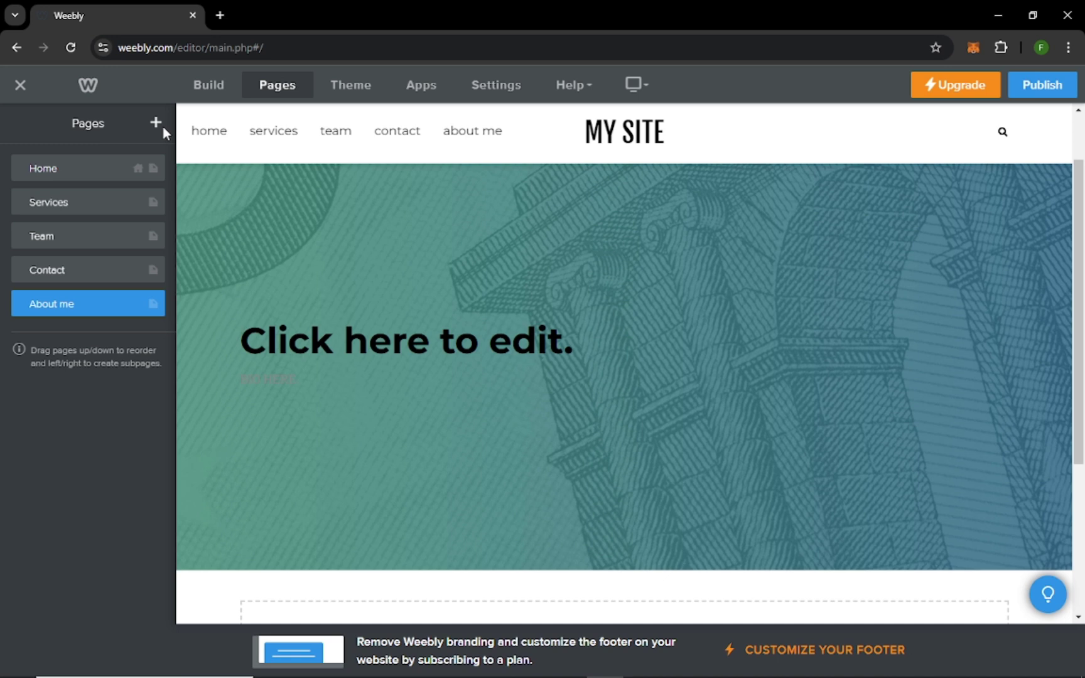
pyautogui.click(525, 151)
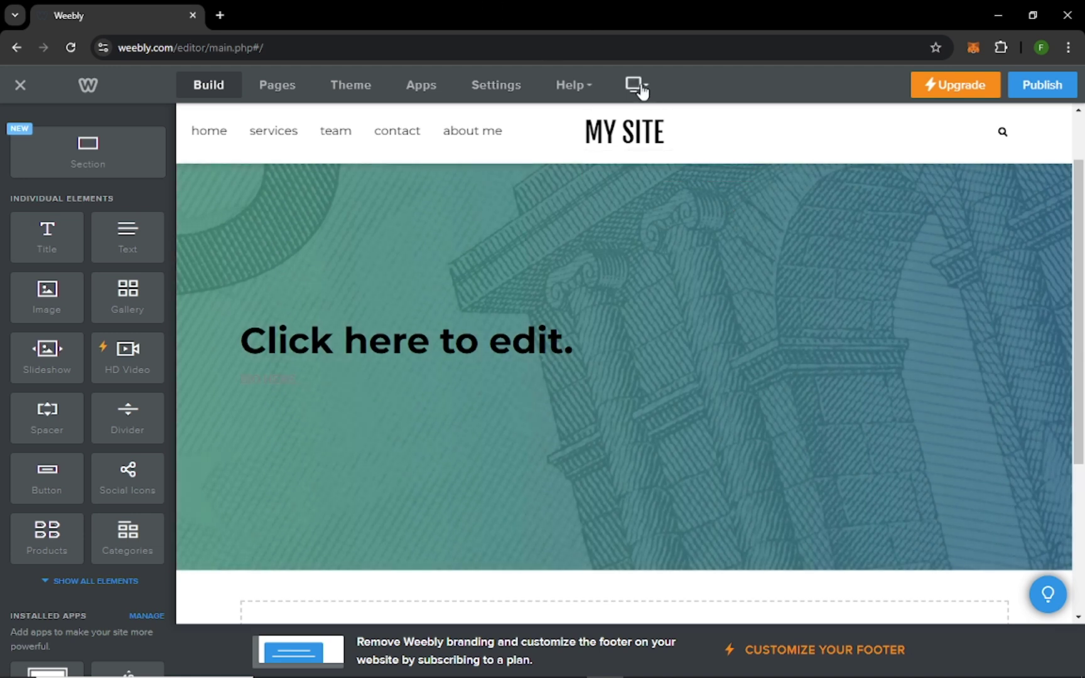
pyautogui.click(635, 86)
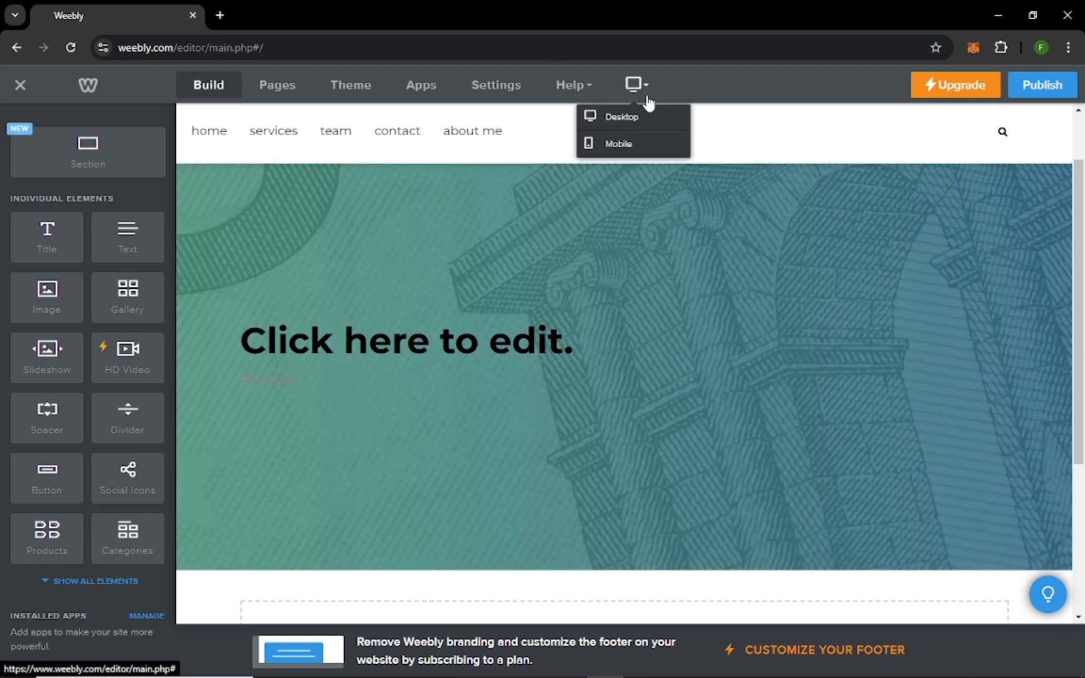
pyautogui.click(625, 147)
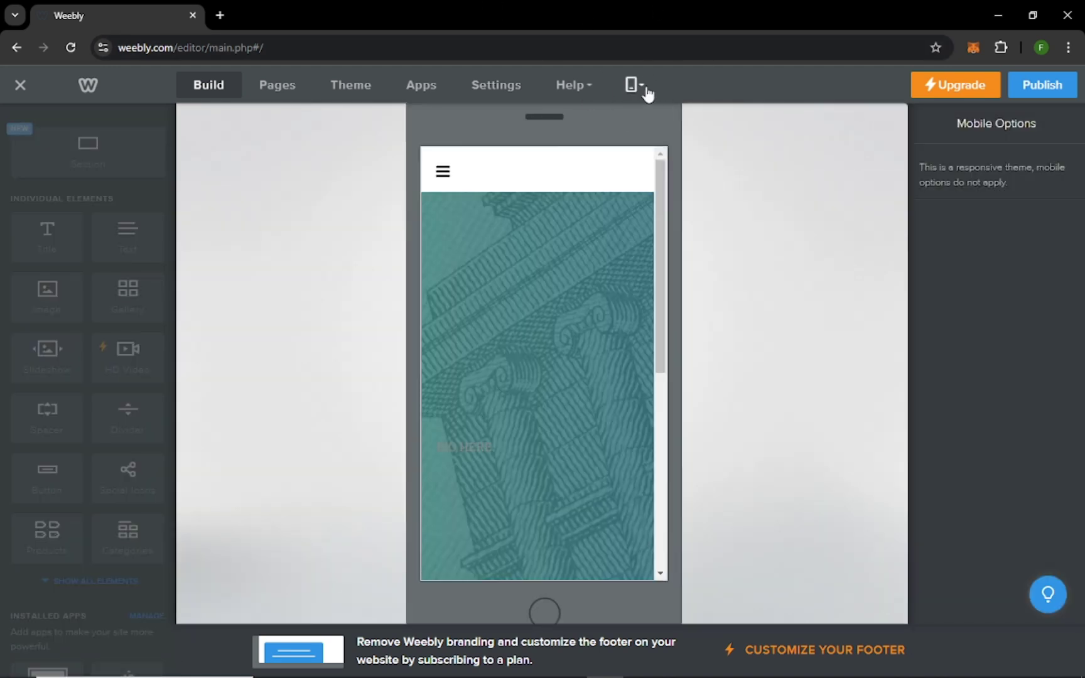
pyautogui.click(637, 86)
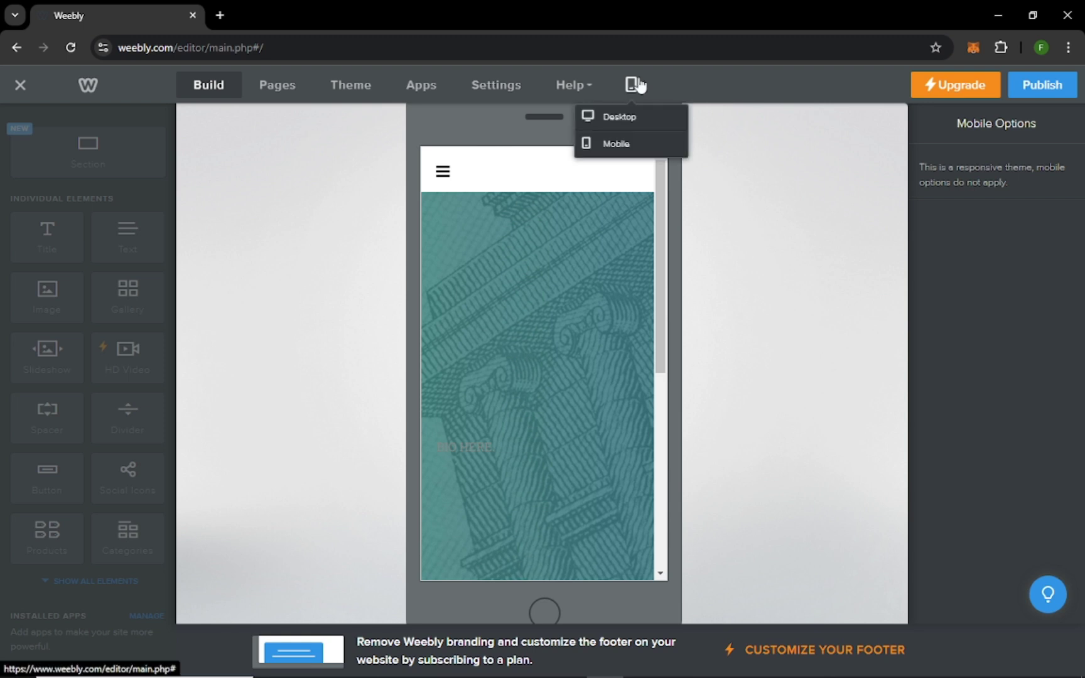
pyautogui.click(628, 119)
pyautogui.click(628, 121)
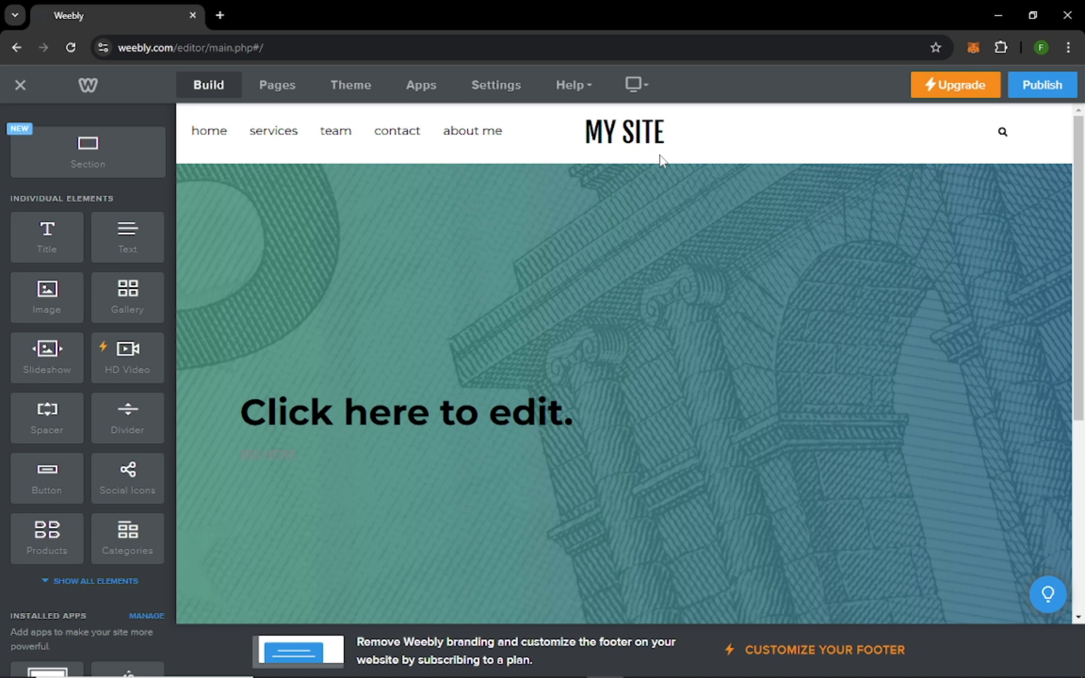
# Publish the site to bring up the 'Select your domain name' dialog.
pyautogui.click(1030, 86)
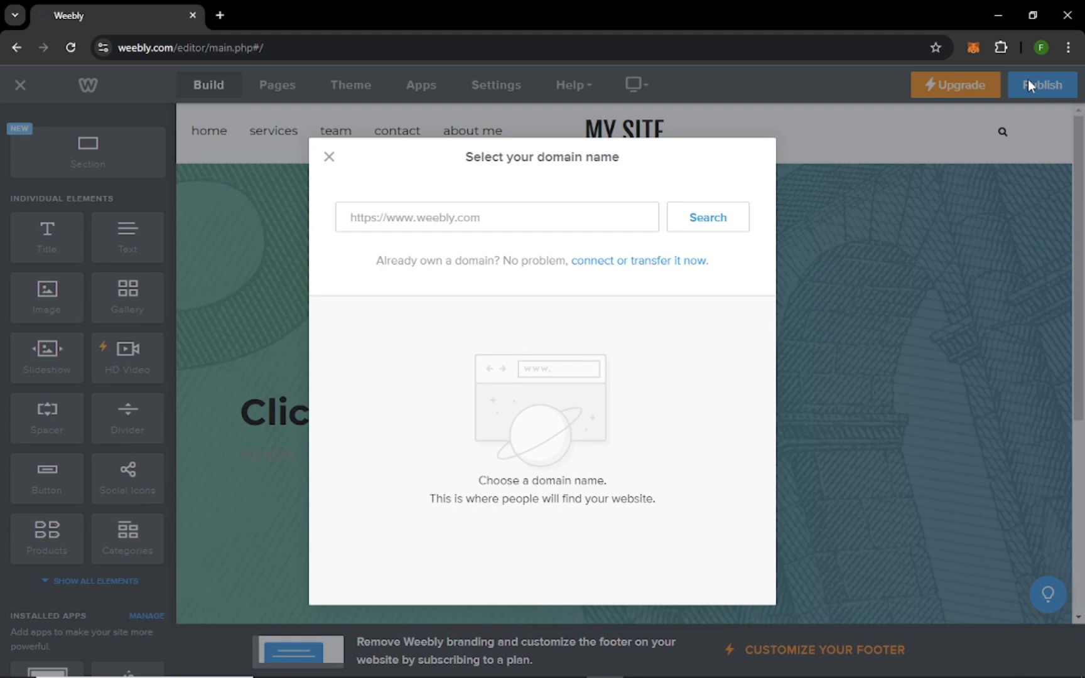